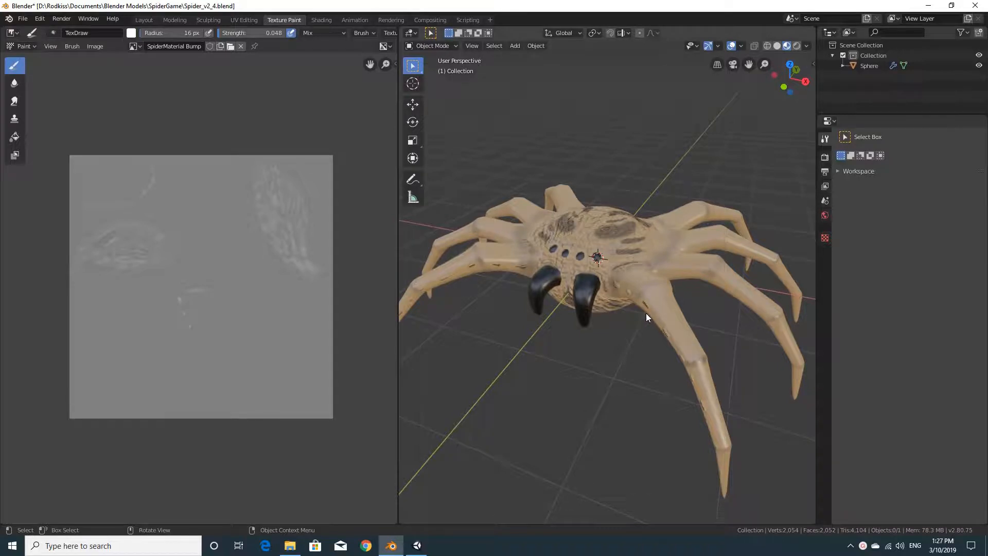
# - Save the painted SpiderMaterial Bump texture image to its file
pyautogui.moveTo(646, 313); pyautogui.dragTo(633, 283, button='middle')
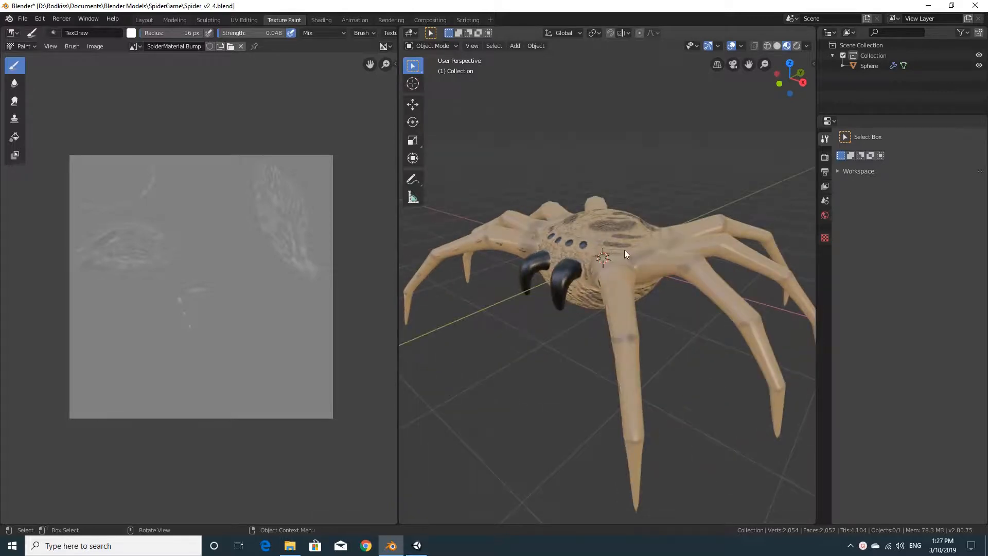
pyautogui.scroll(4, 622, 247)
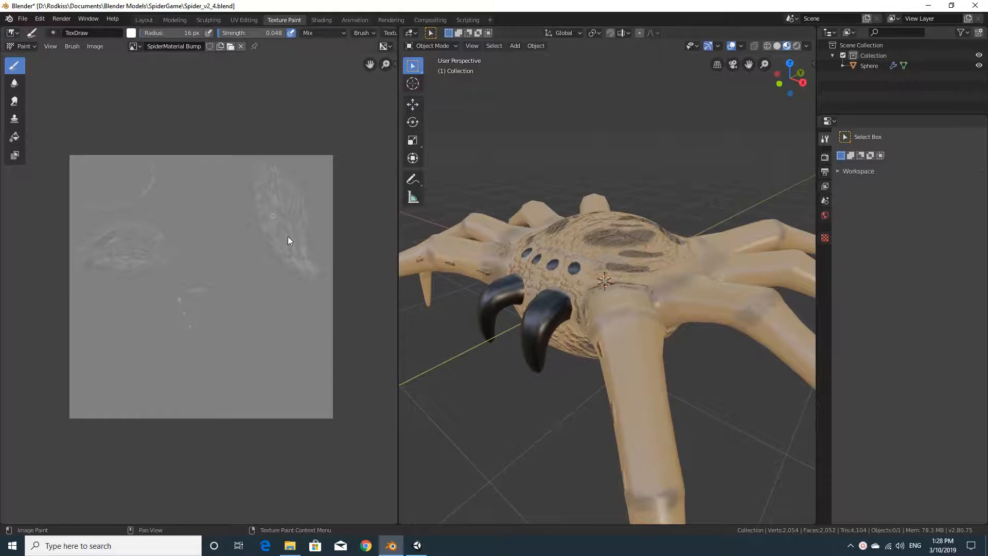
pyautogui.click(96, 46)
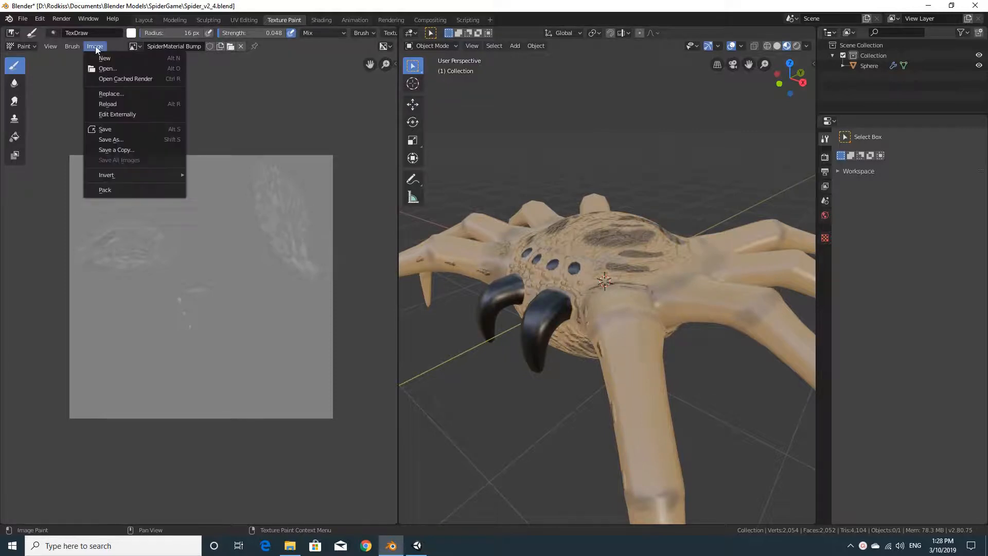
pyautogui.click(124, 129)
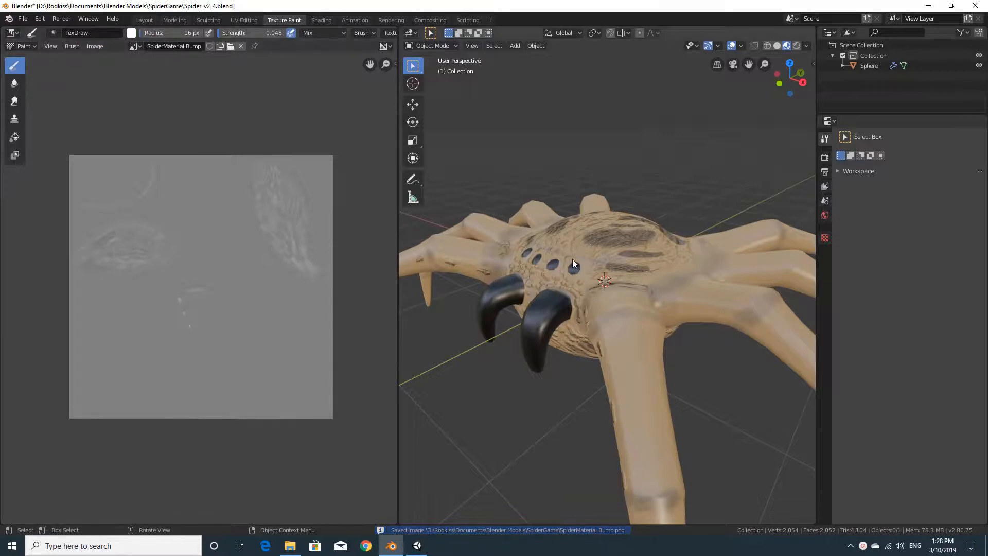
# - Display the SpiderMaterial Base Color texture in the image editor and save it to its file
pyautogui.click(135, 45)
pyautogui.click(142, 62)
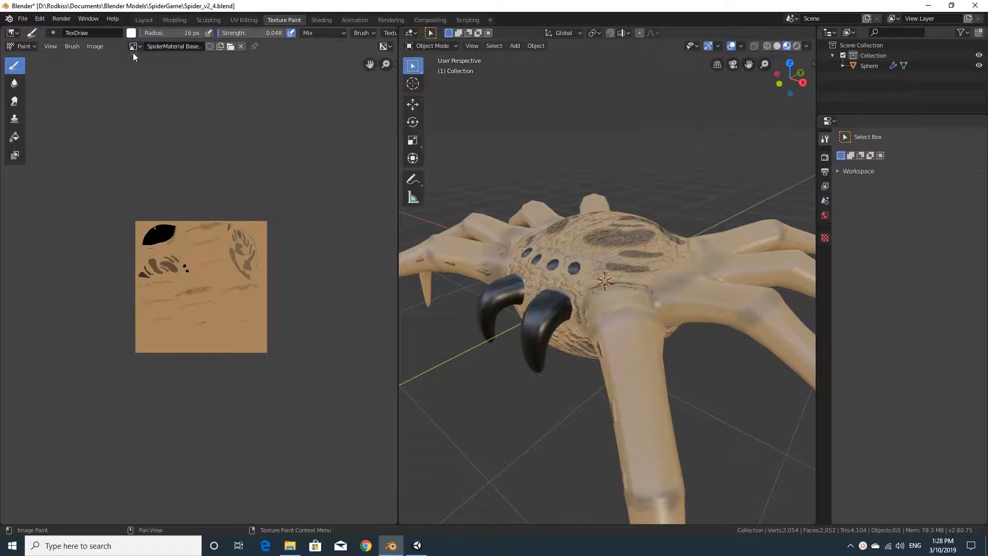
pyautogui.click(95, 46)
pyautogui.click(117, 128)
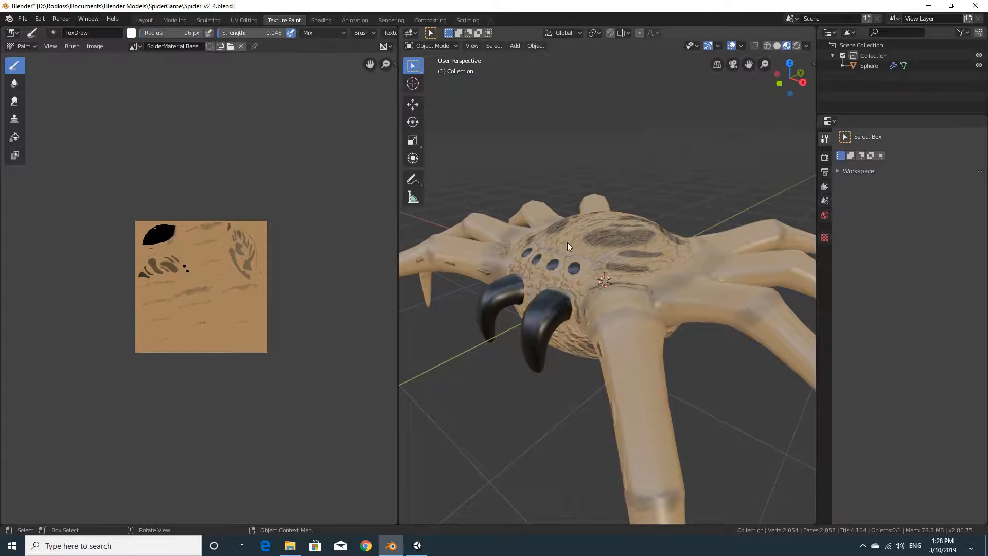
# - Switch to the Layout workspace and examine the spider model from several angles and distances
pyautogui.moveTo(567, 242); pyautogui.dragTo(620, 242, button='middle')
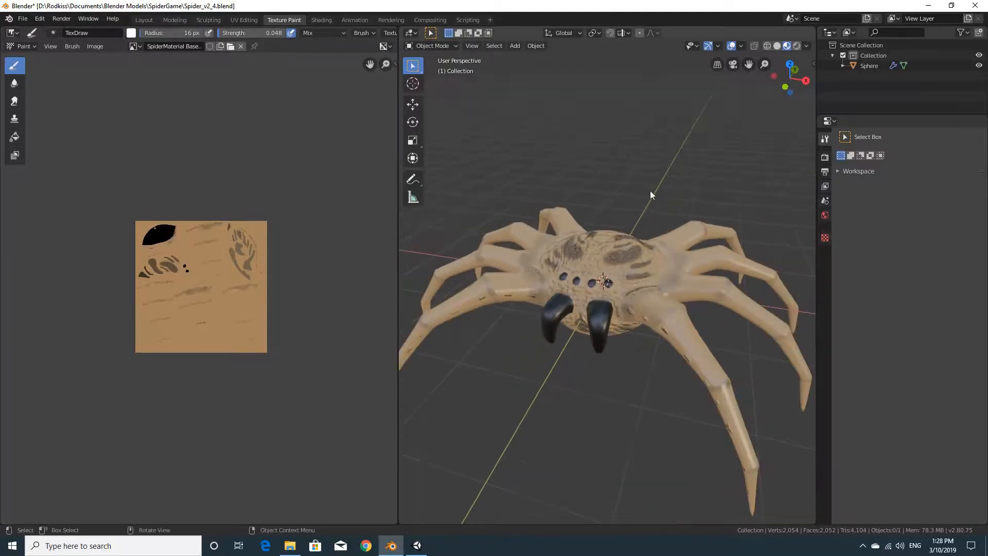
pyautogui.scroll(-5, 662, 233)
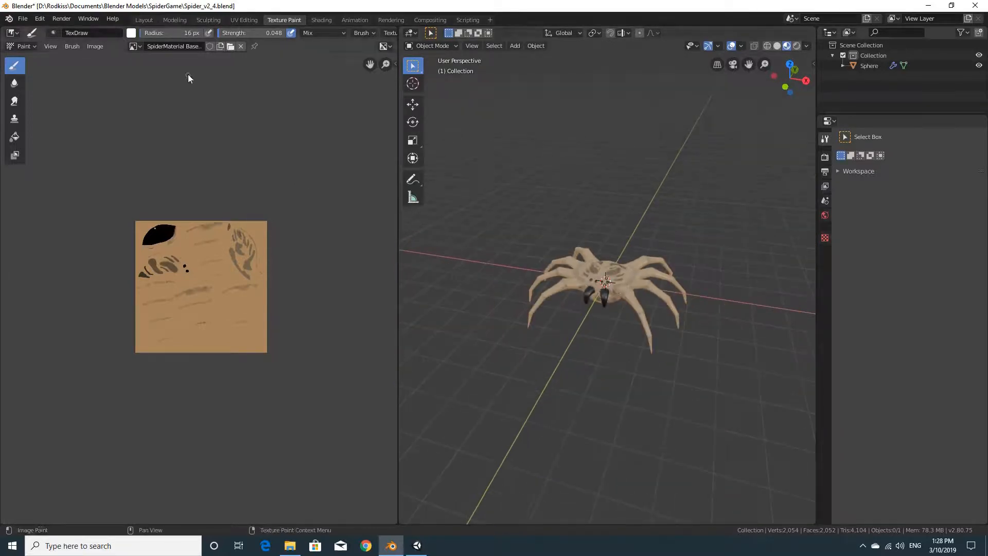
pyautogui.click(144, 20)
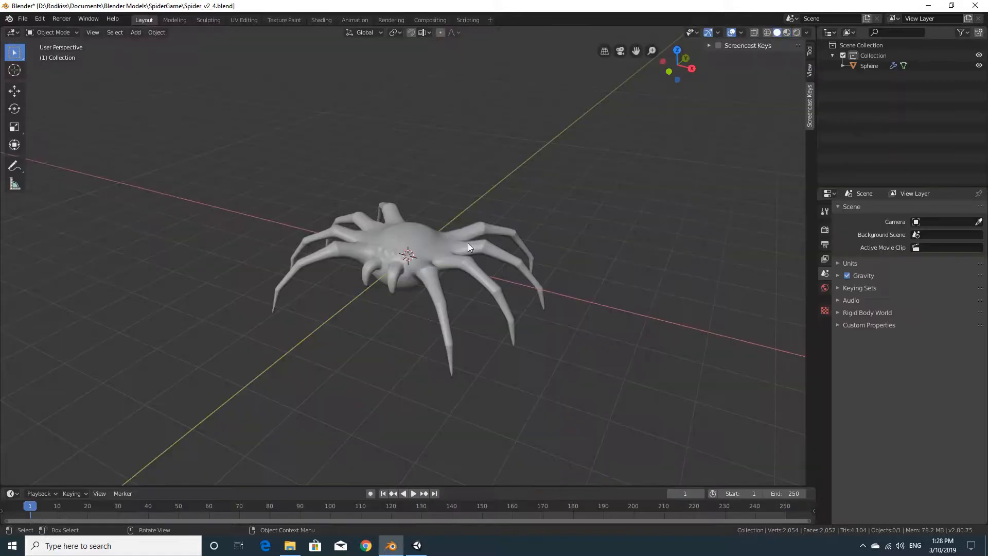
pyautogui.moveTo(468, 243); pyautogui.dragTo(459, 236, button='middle')
pyautogui.scroll(-3, 437, 203)
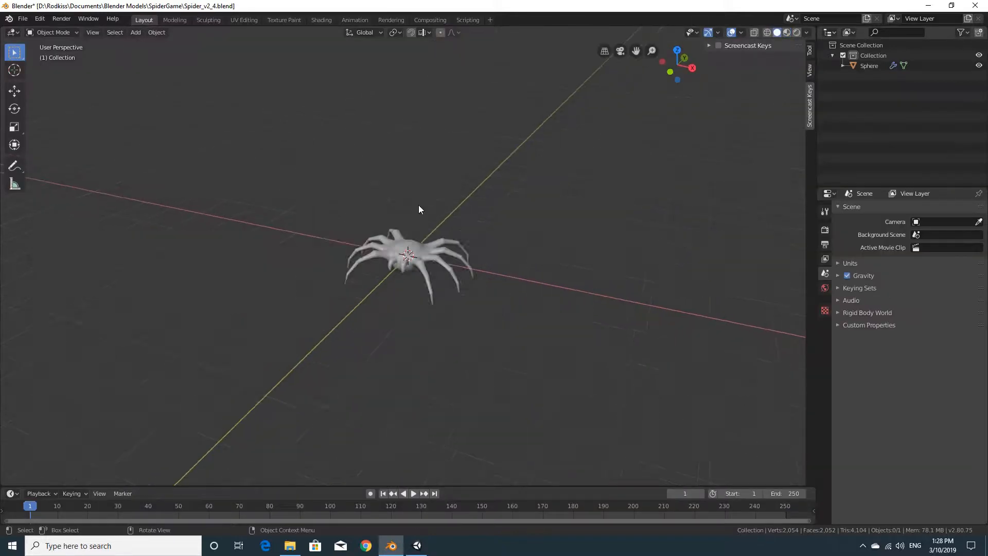
pyautogui.scroll(5, 433, 315)
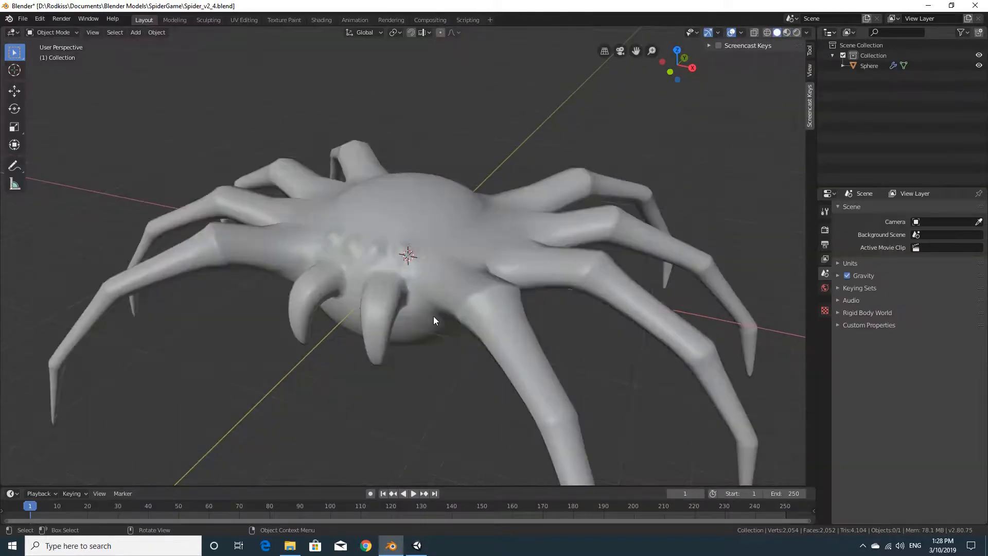
pyautogui.moveTo(549, 292); pyautogui.dragTo(543, 292, button='middle')
pyautogui.scroll(-1, 543, 290)
pyautogui.scroll(-2, 543, 290)
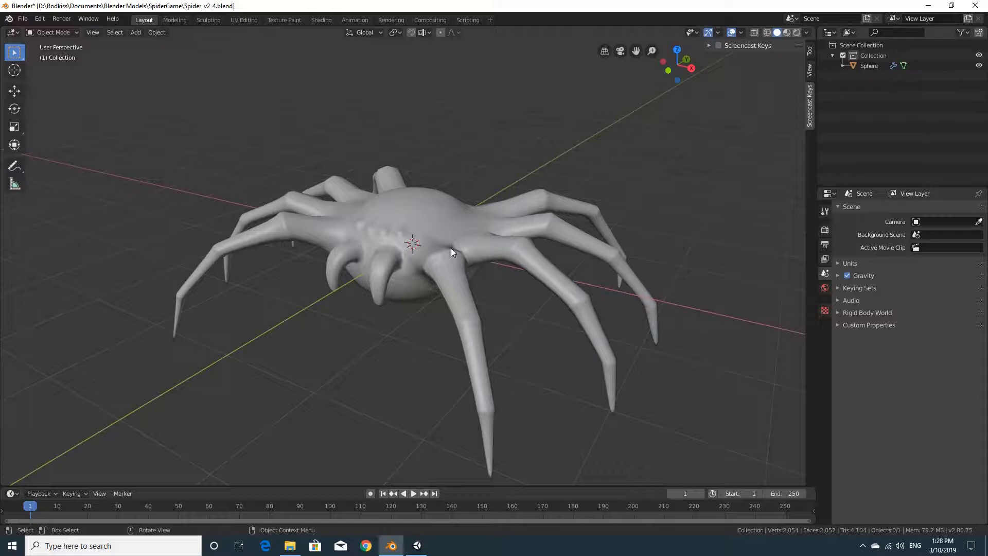
pyautogui.moveTo(453, 251); pyautogui.dragTo(468, 257, button='middle')
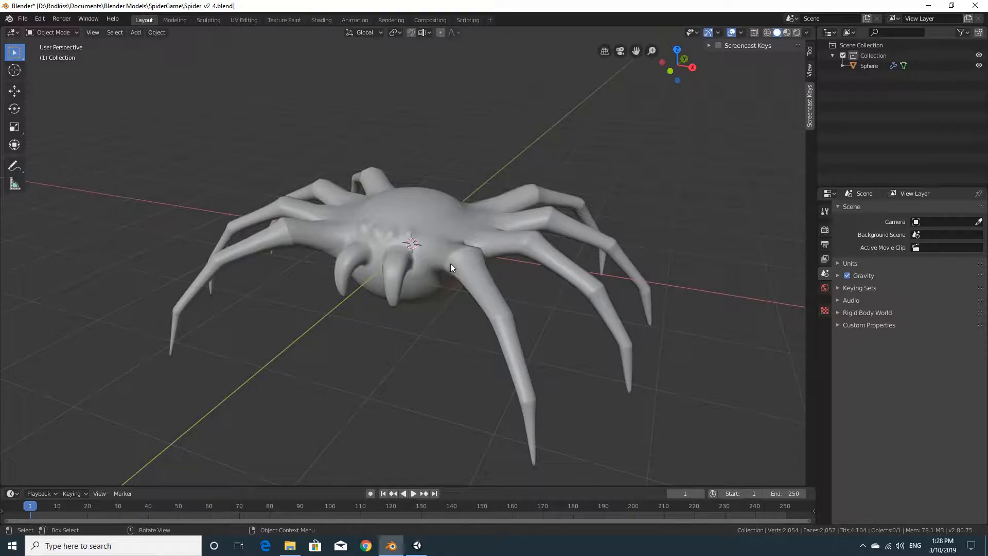
pyautogui.moveTo(449, 259); pyautogui.dragTo(450, 258, button='middle')
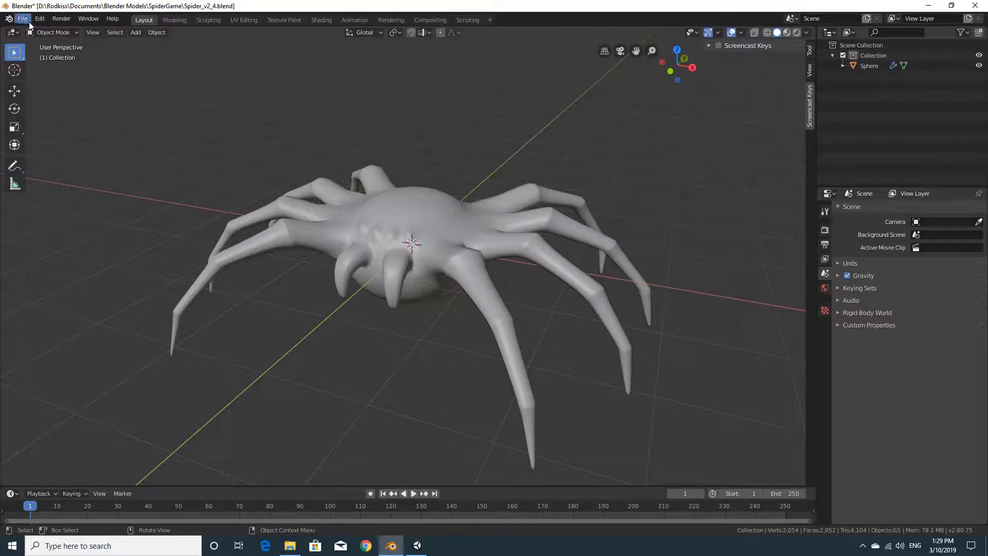
pyautogui.click(283, 21)
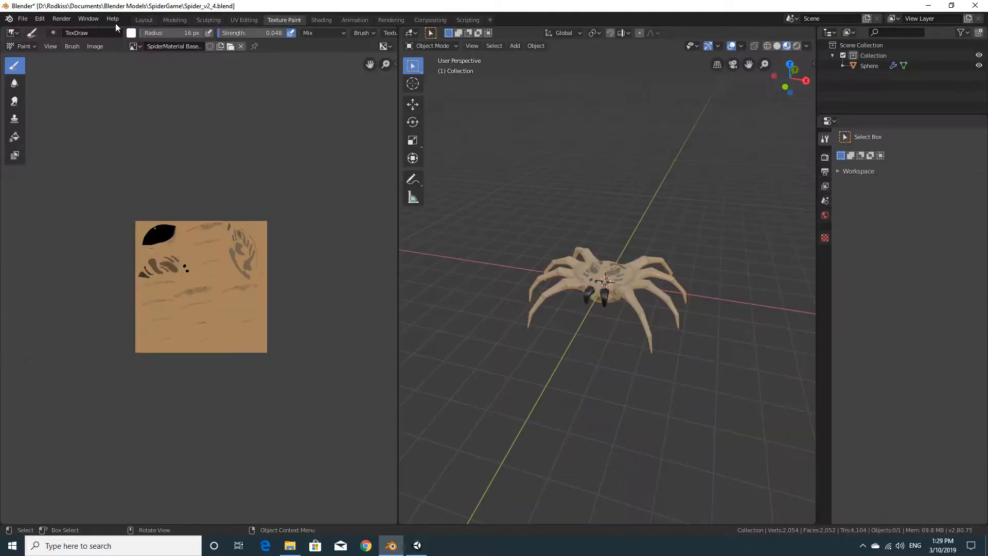
pyautogui.click(146, 21)
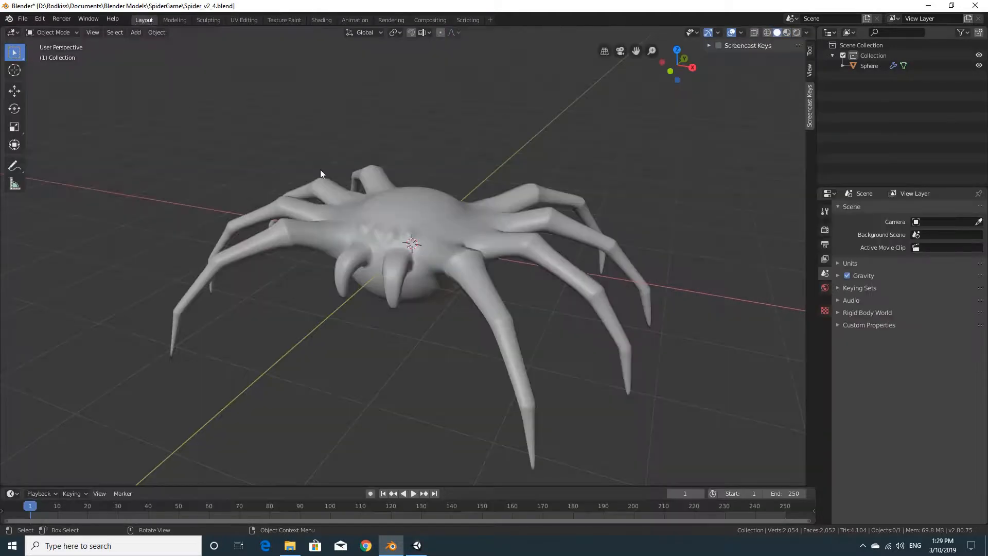
# - Start an FBX export of the spider scene and widen the export settings area so its options are readable
pyautogui.click(24, 21)
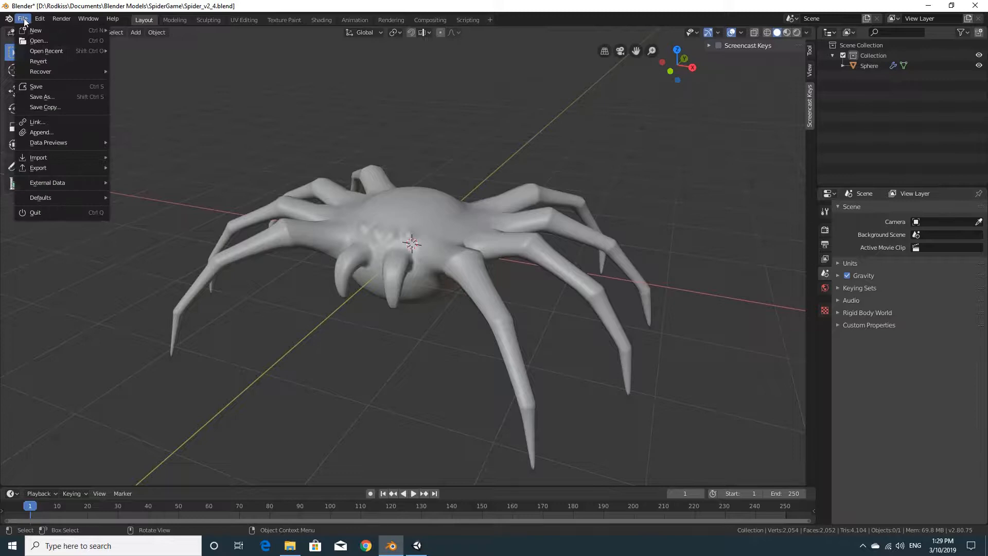
pyautogui.moveTo(50, 165)
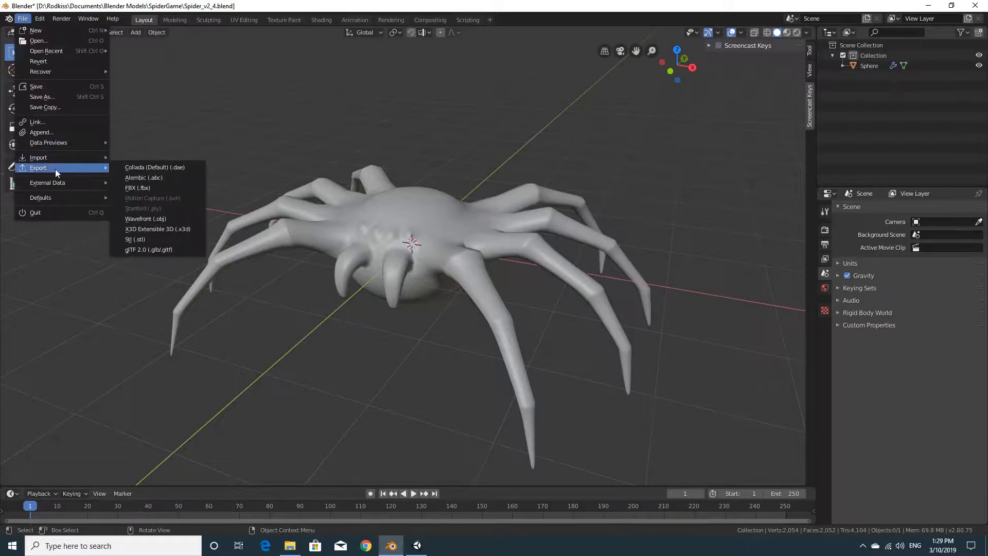
pyautogui.click(164, 190)
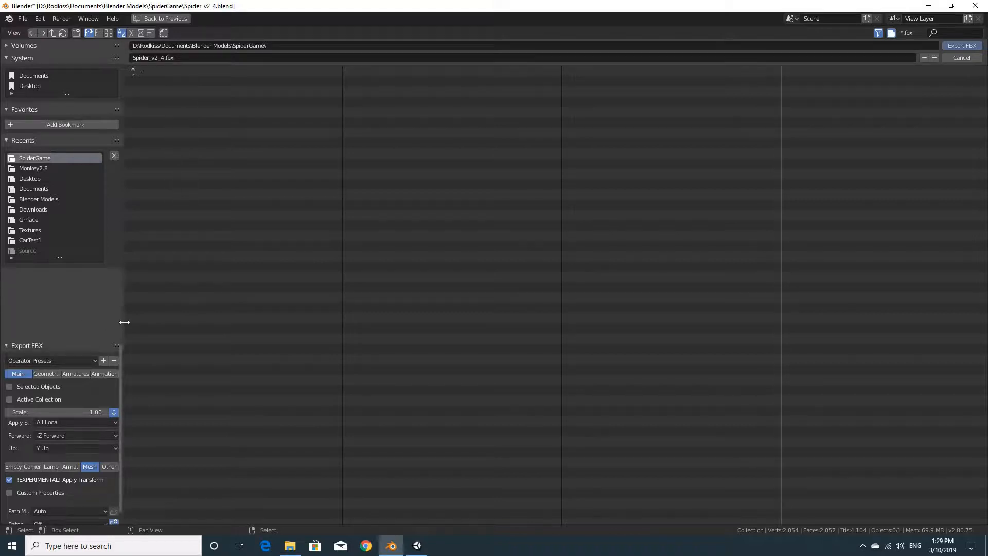
pyautogui.moveTo(125, 323); pyautogui.dragTo(198, 323)
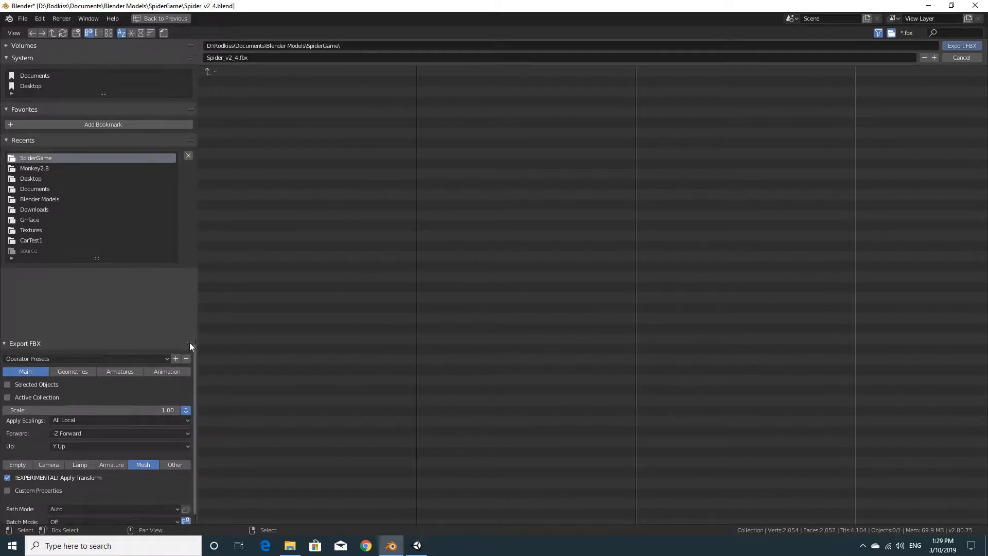
pyautogui.scroll(-1, 157, 360)
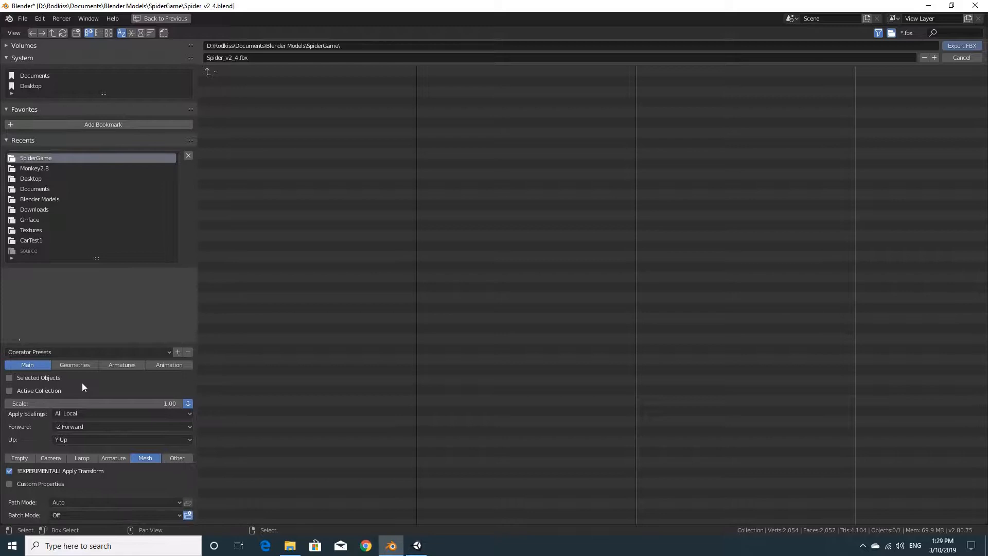
pyautogui.scroll(1, 83, 416)
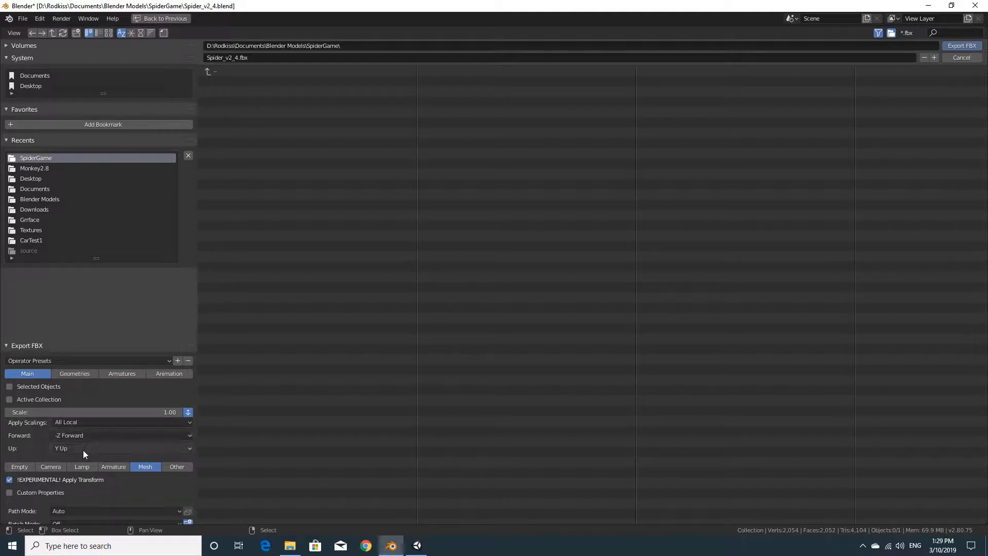
# - Try different object types for the FBX export, including Camera, Lamp and Armature together, and return to Mesh only
pyautogui.click(21, 467)
pyautogui.click(48, 467)
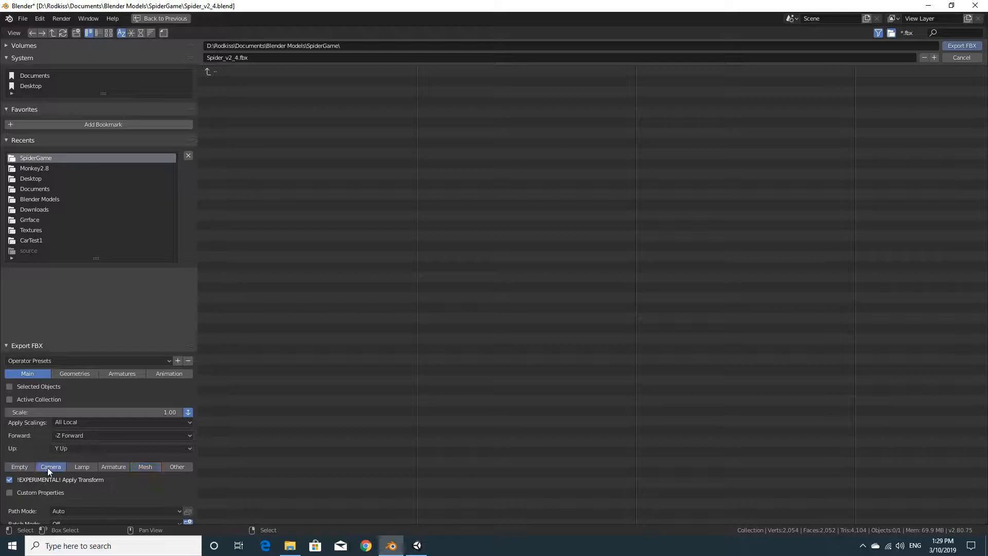
pyautogui.click(77, 467)
pyautogui.click(49, 467)
pyautogui.click(77, 467)
pyautogui.click(112, 467)
pyautogui.click(60, 467)
pyautogui.click(82, 467)
pyautogui.click(110, 467)
pyautogui.click(174, 466)
pyautogui.click(142, 467)
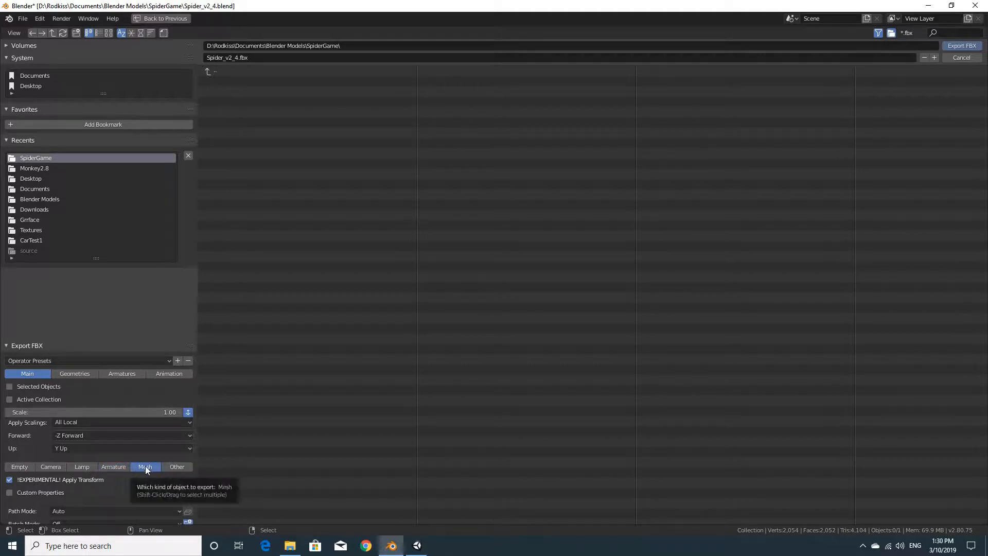
pyautogui.keyDown('shift'); pyautogui.click(122, 469); pyautogui.keyUp('shift')
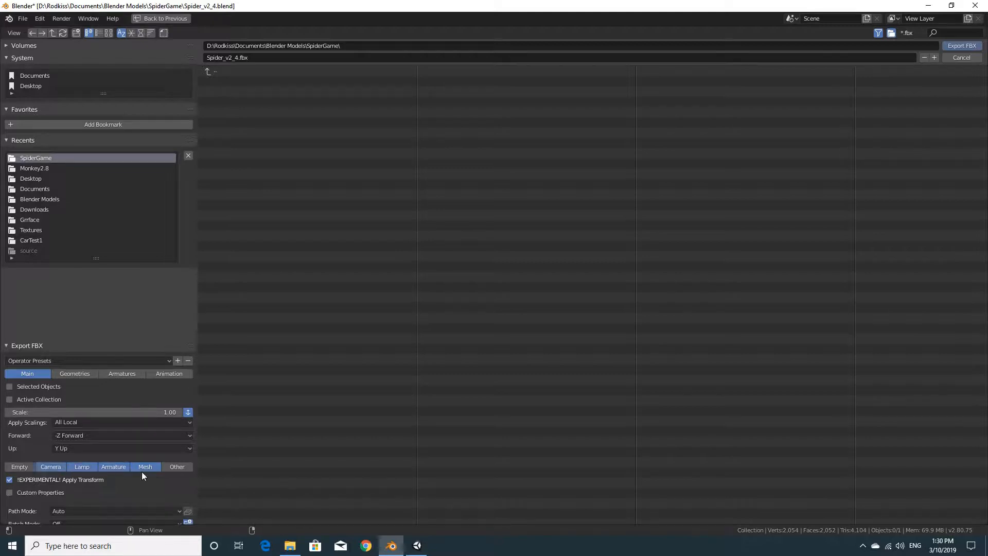
pyautogui.click(144, 466)
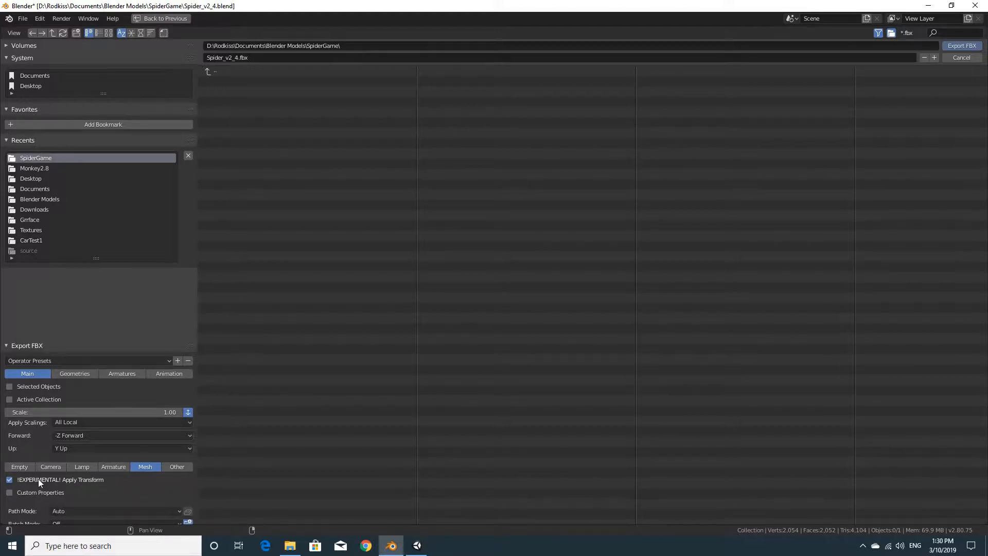
# - Review the FBX geometry and armature options, turn off Baked Animation, and export Spider_v2_4.fbx to the SpiderGame folder
pyautogui.scroll(-1, 111, 479)
pyautogui.scroll(1, 117, 481)
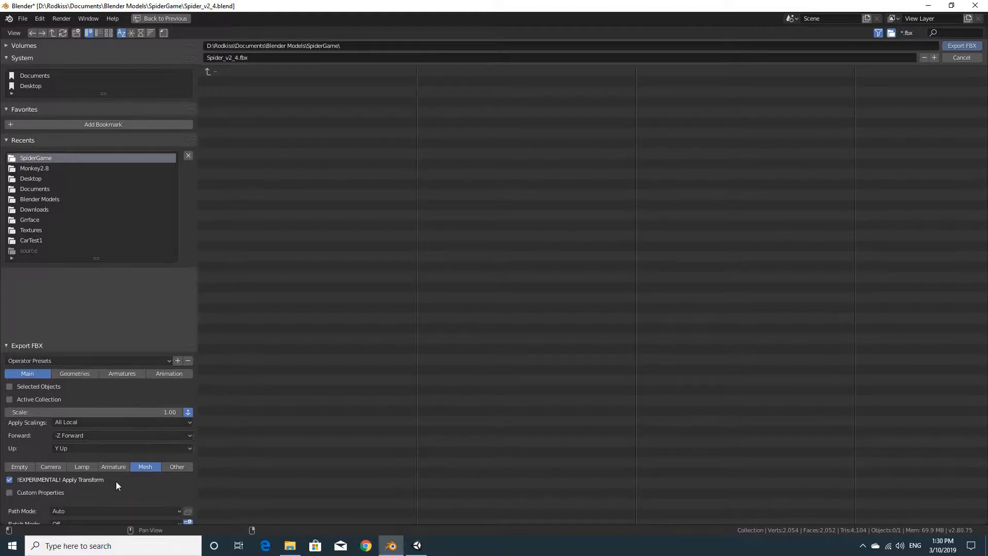
pyautogui.click(80, 375)
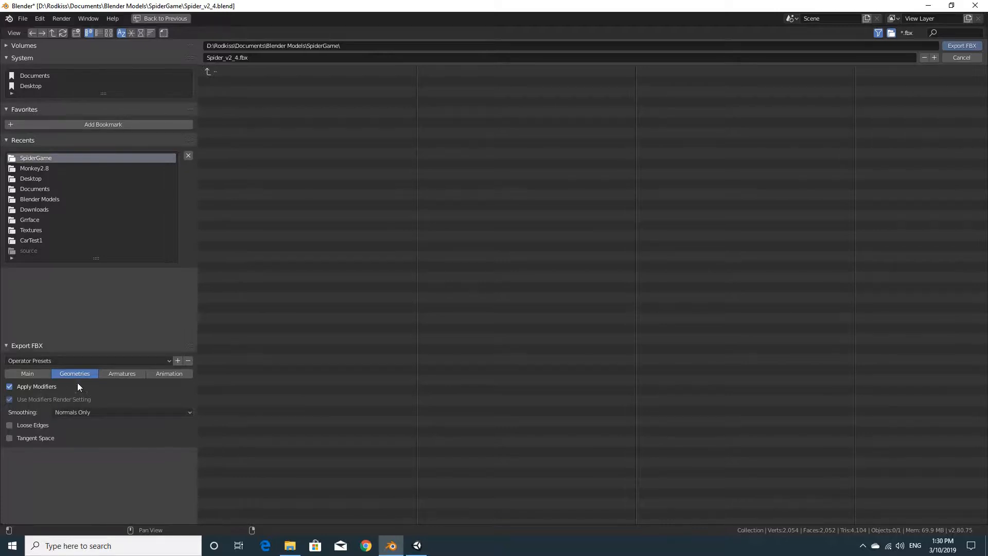
pyautogui.click(116, 375)
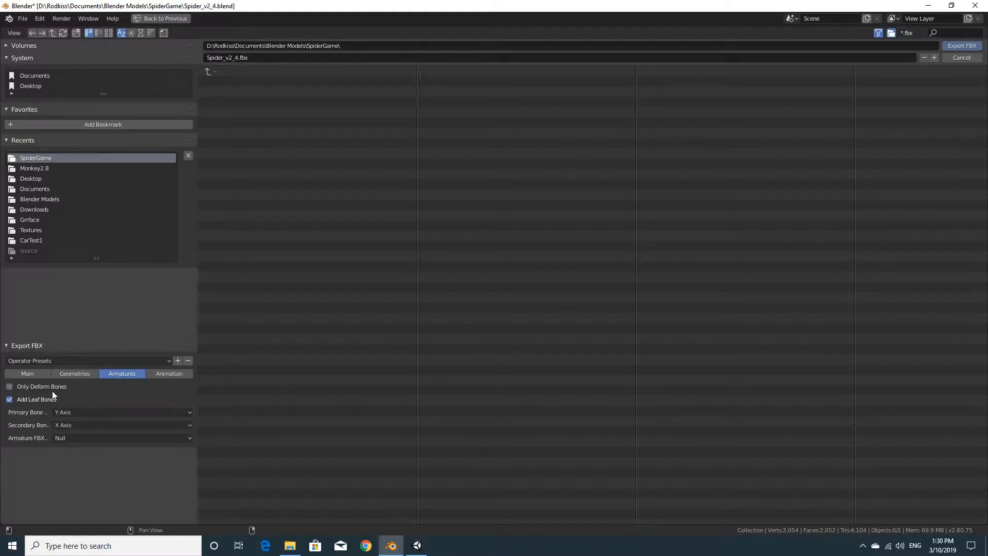
pyautogui.click(164, 377)
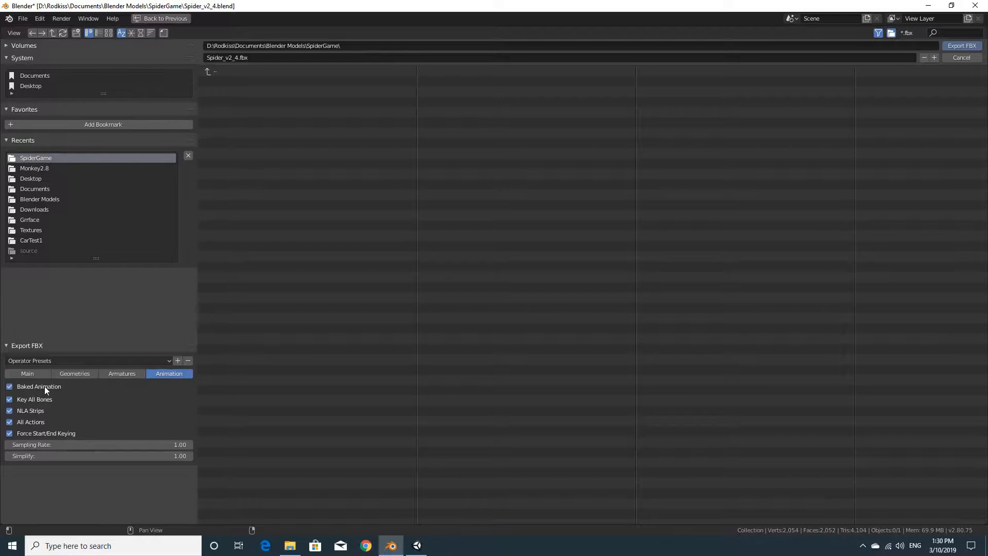
pyautogui.click(9, 387)
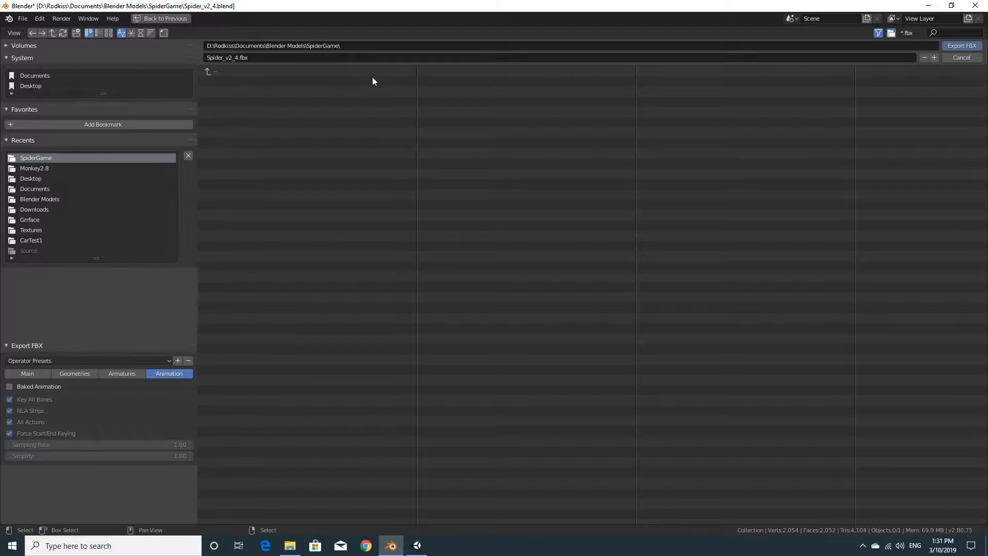
pyautogui.click(961, 45)
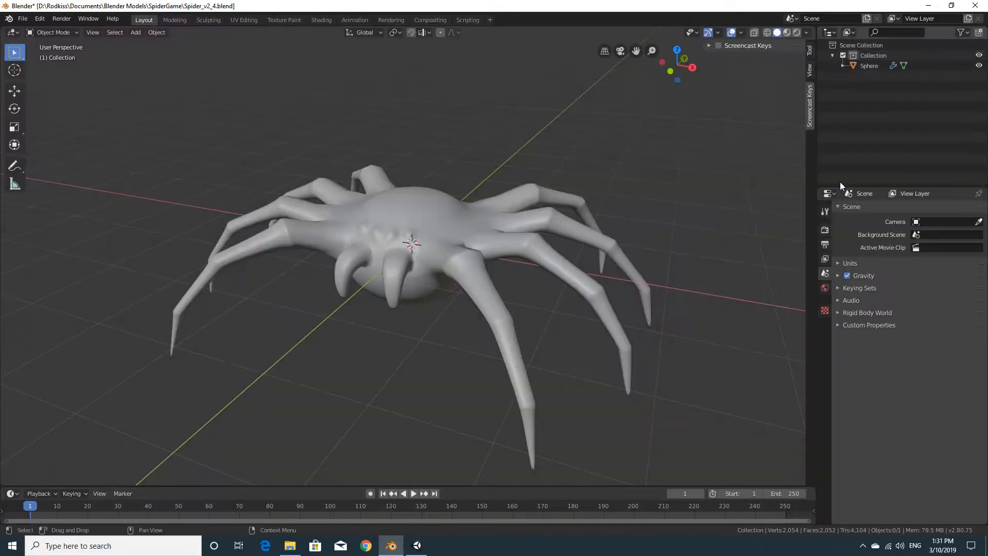
# - Switch to File Explorer, select Spider_v2_4.fbx in the SpiderGame folder, and move the folder window off the spider model
pyautogui.click(290, 546)
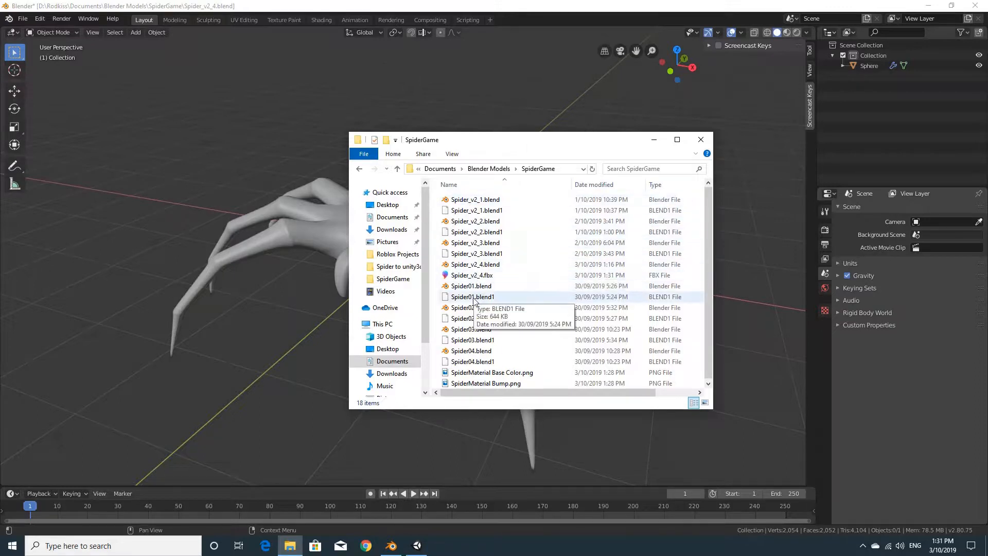
pyautogui.click(466, 278)
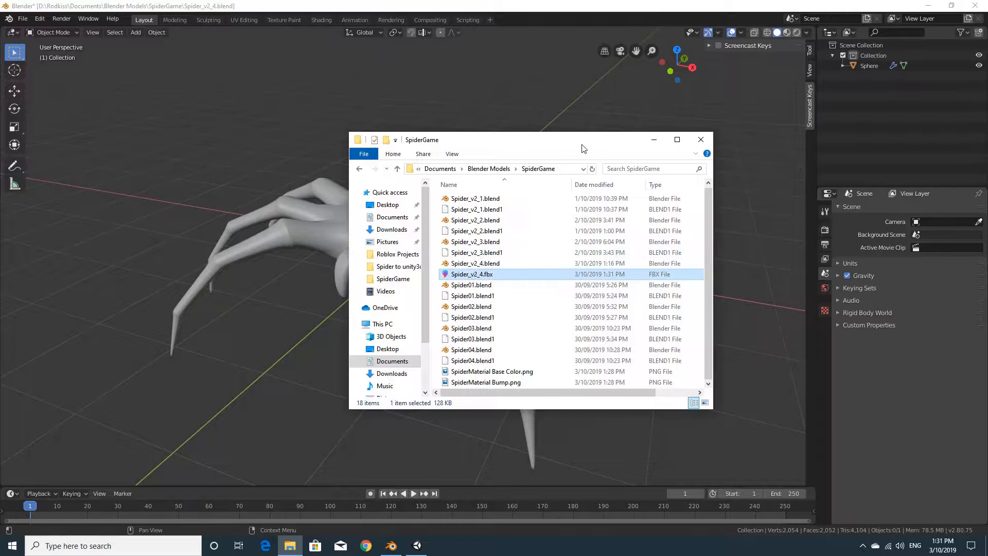
pyautogui.moveTo(581, 145); pyautogui.dragTo(716, 91)
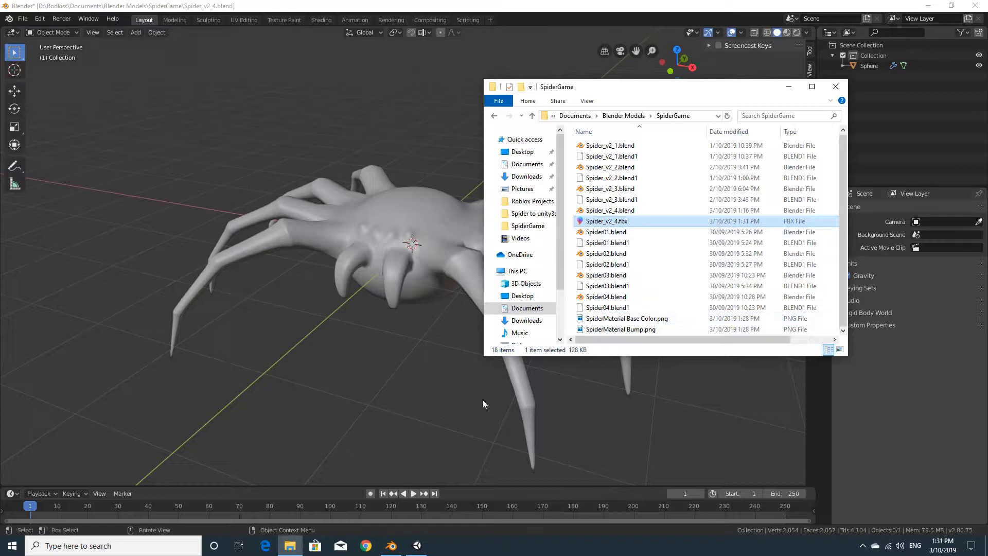
# - Switch to the Unity SpiderGame project, show its project assets, and place the File Explorer window so both can be seen together
pyautogui.click(418, 548)
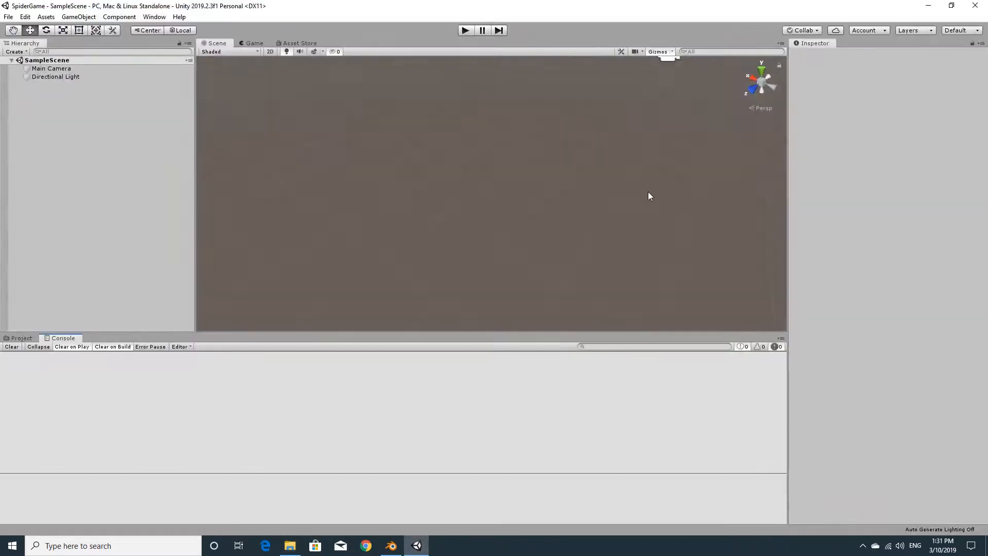
pyautogui.click(290, 548)
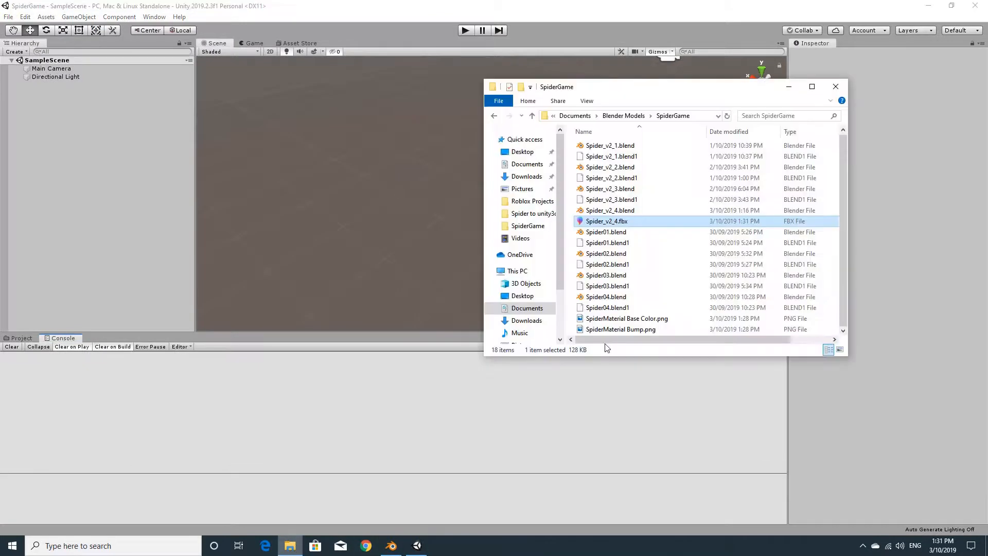
pyautogui.moveTo(720, 89); pyautogui.dragTo(811, 76)
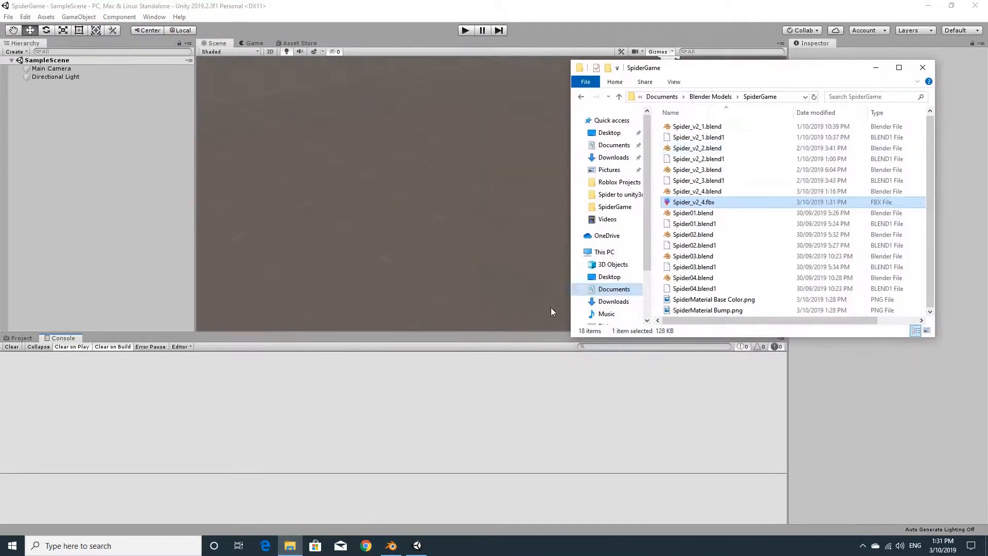
pyautogui.click(21, 338)
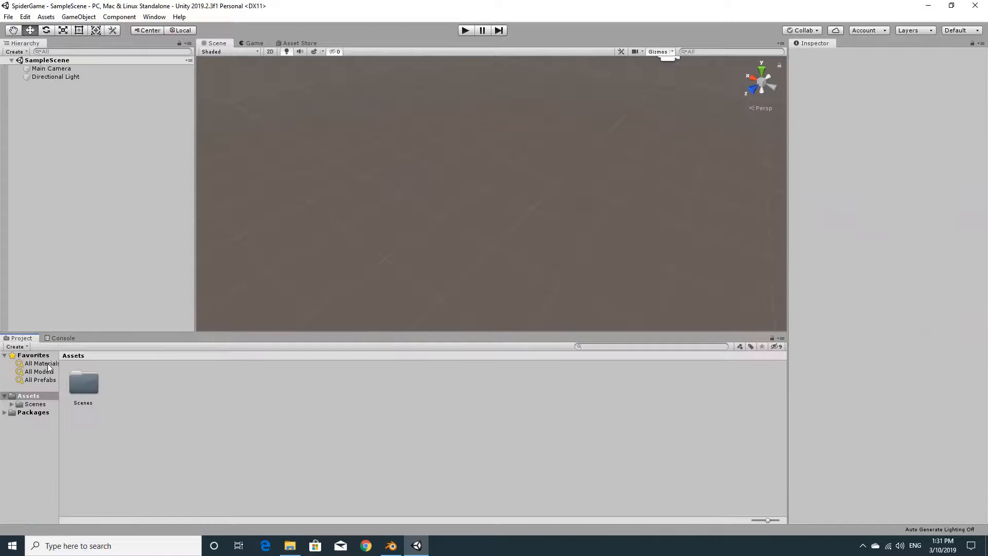
pyautogui.click(290, 546)
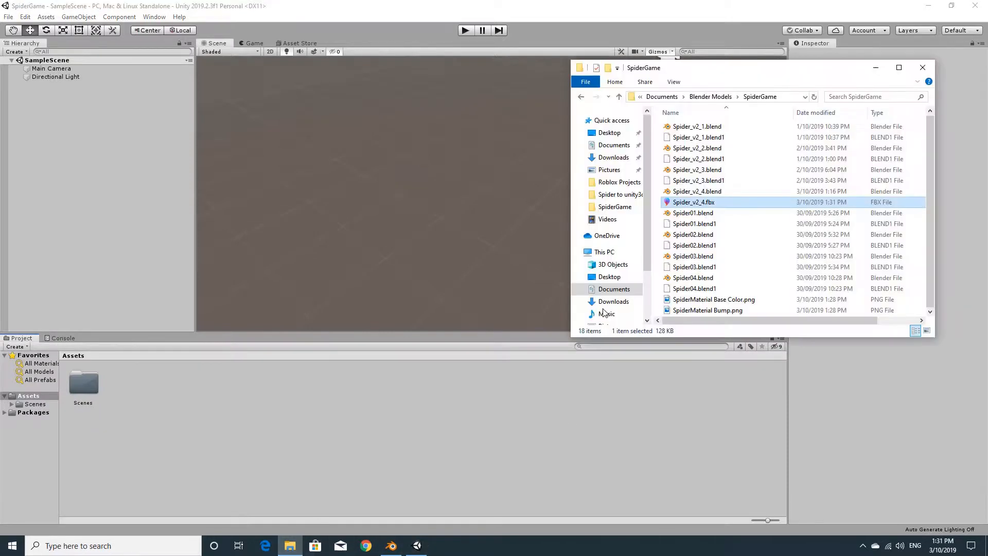
# - Import Spider_v2_4.fbx, SpiderMaterial Base Color.png and SpiderMaterial Bump.png from the SpiderGame folder into the Unity project's Assets
pyautogui.click(688, 205)
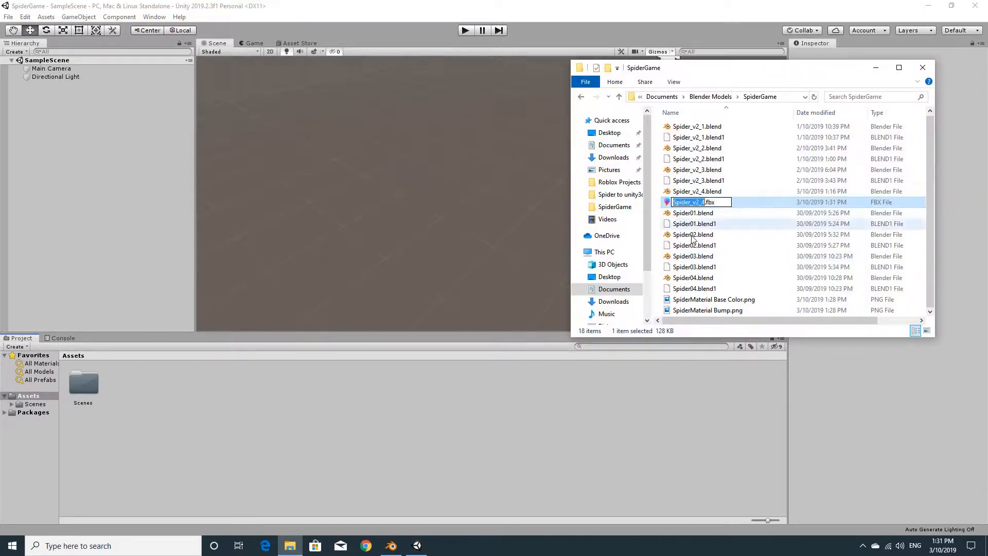
pyautogui.keyDown('ctrl'); pyautogui.click(697, 299); pyautogui.keyUp('ctrl')
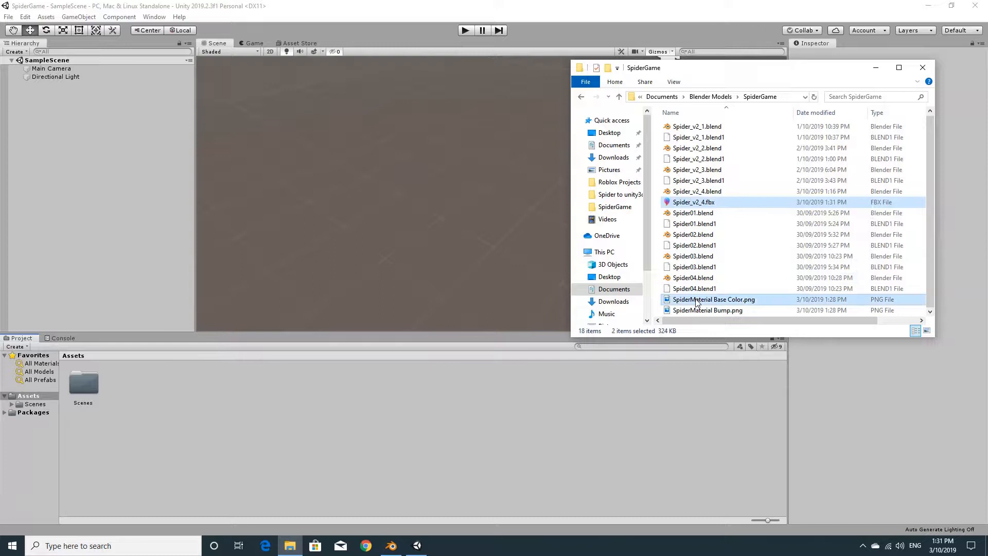
pyautogui.keyDown('ctrl'); pyautogui.click(698, 311); pyautogui.keyUp('ctrl')
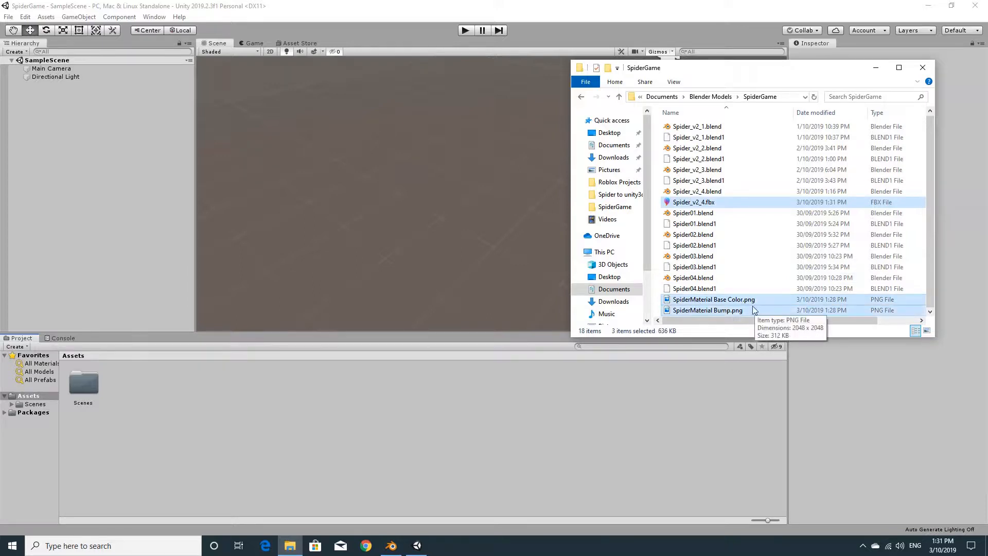
pyautogui.moveTo(682, 206); pyautogui.dragTo(223, 414)
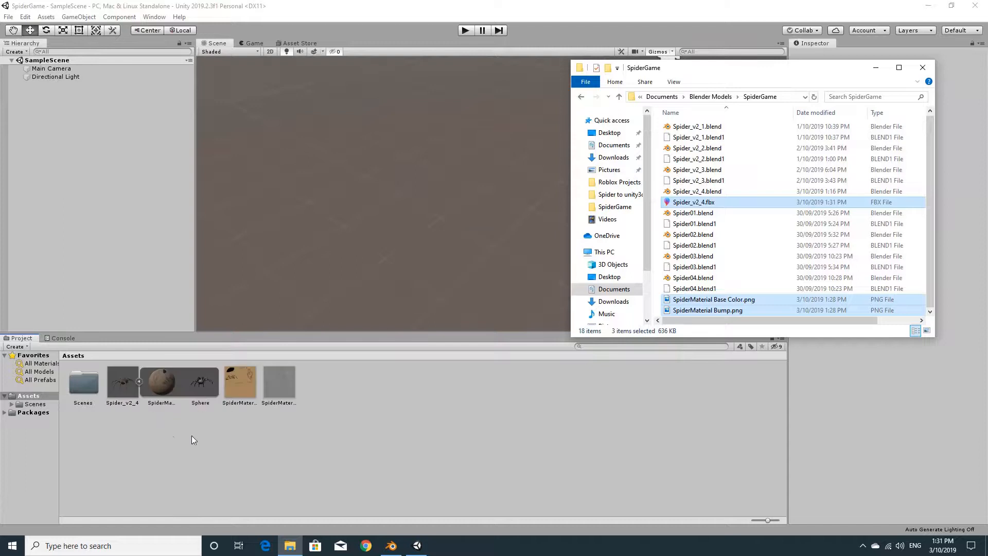
# - Get the File Explorer window out of the way and add the Spider_v2_4 model to SampleScene
pyautogui.click(875, 68)
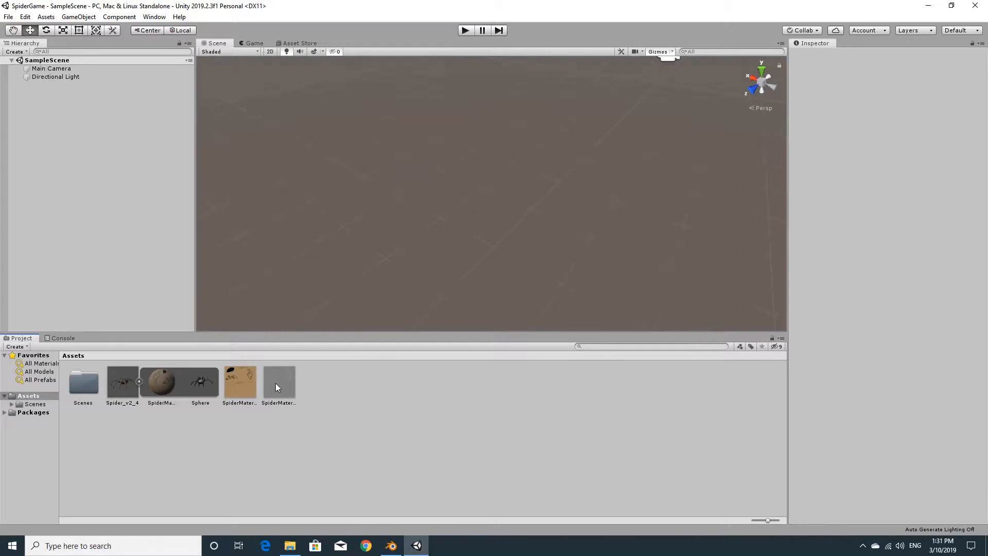
pyautogui.moveTo(122, 385); pyautogui.dragTo(42, 159)
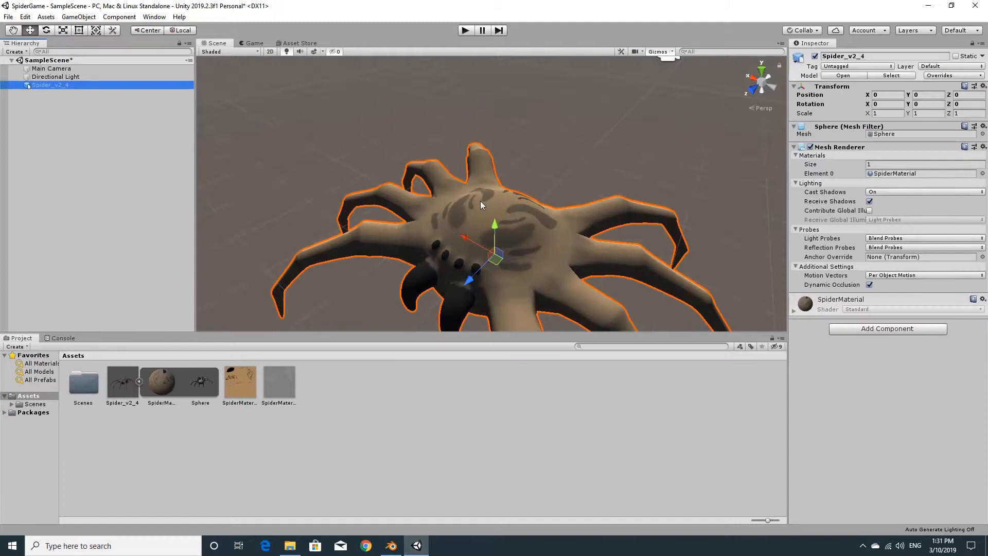
pyautogui.keyDown('alt'); pyautogui.moveTo(279, 159); pyautogui.dragTo(297, 171); pyautogui.keyUp('alt')
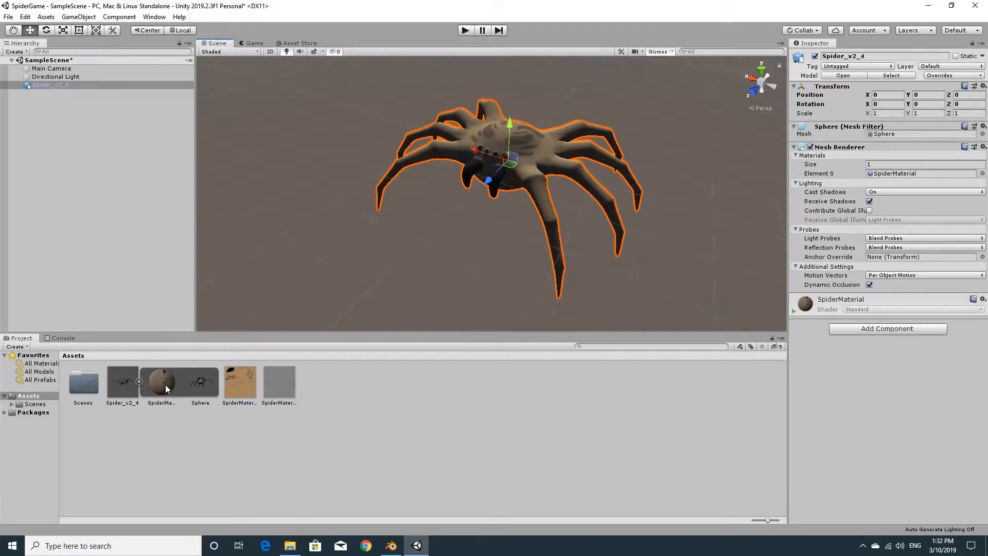
# - Review the Model and Rig import settings of the Spider_v2_4 asset and the components of its scene object
pyautogui.click(123, 384)
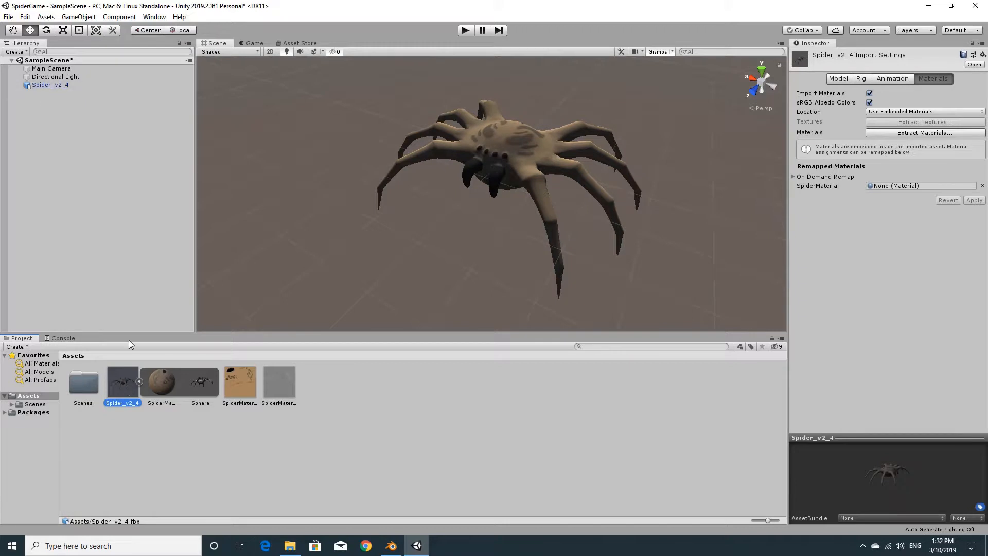
pyautogui.click(837, 80)
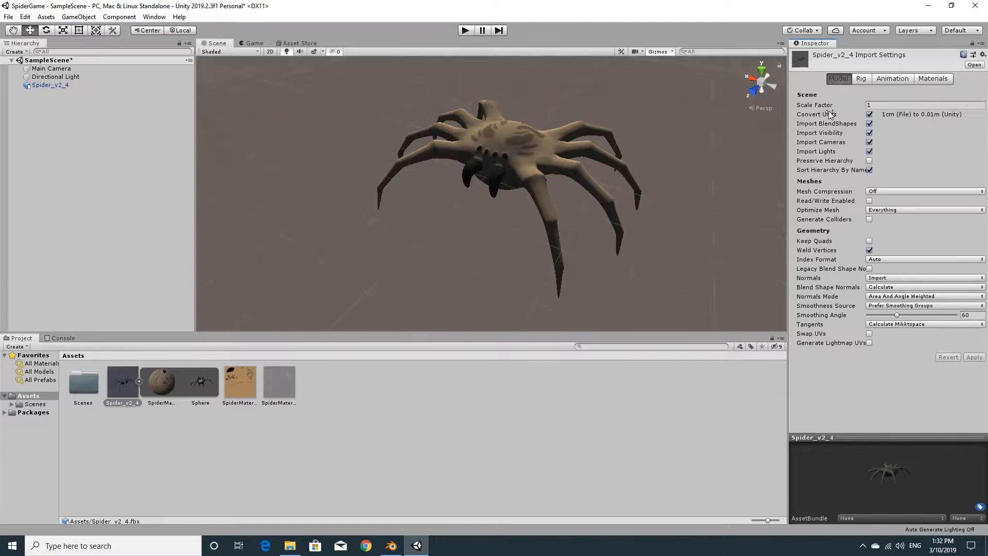
pyautogui.click(857, 80)
pyautogui.click(837, 80)
pyautogui.click(64, 85)
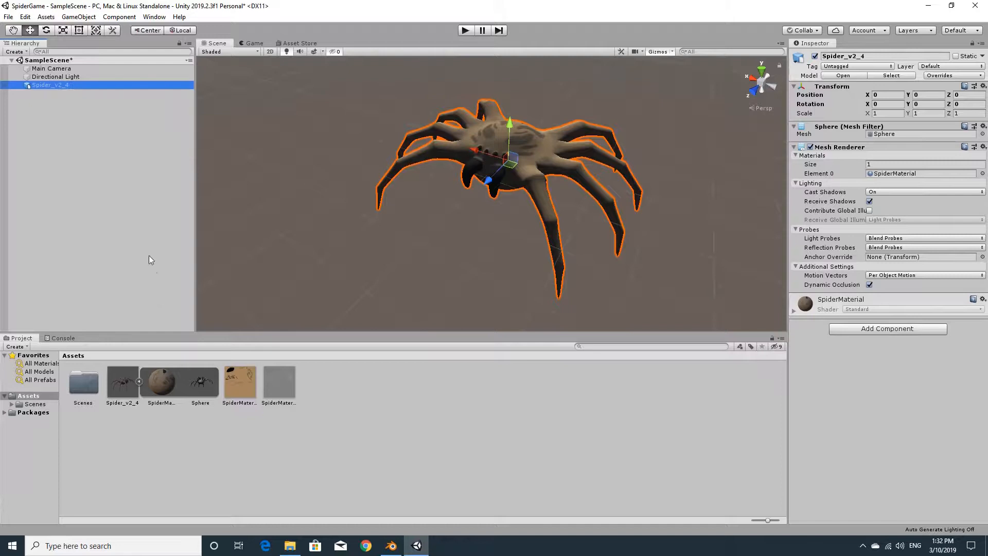
pyautogui.click(121, 381)
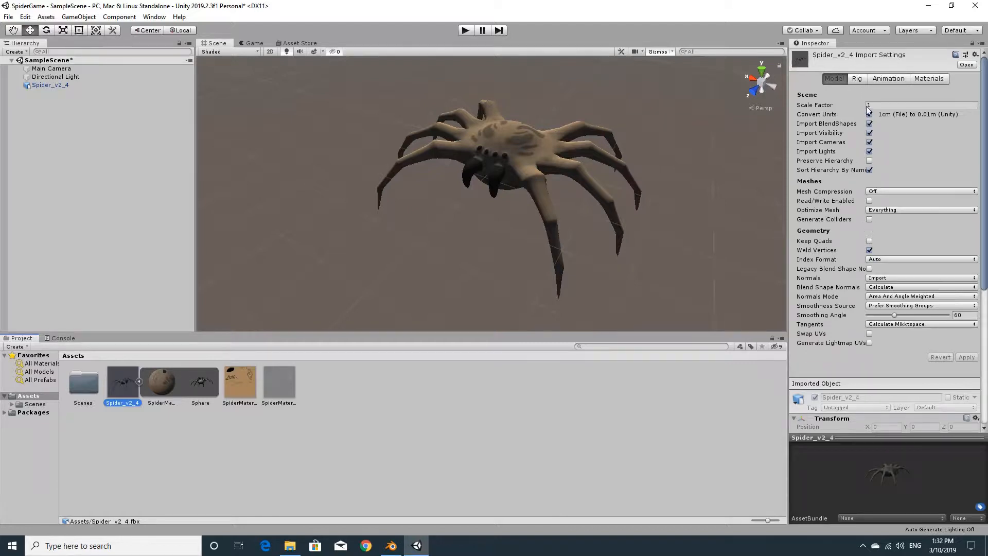
pyautogui.click(857, 78)
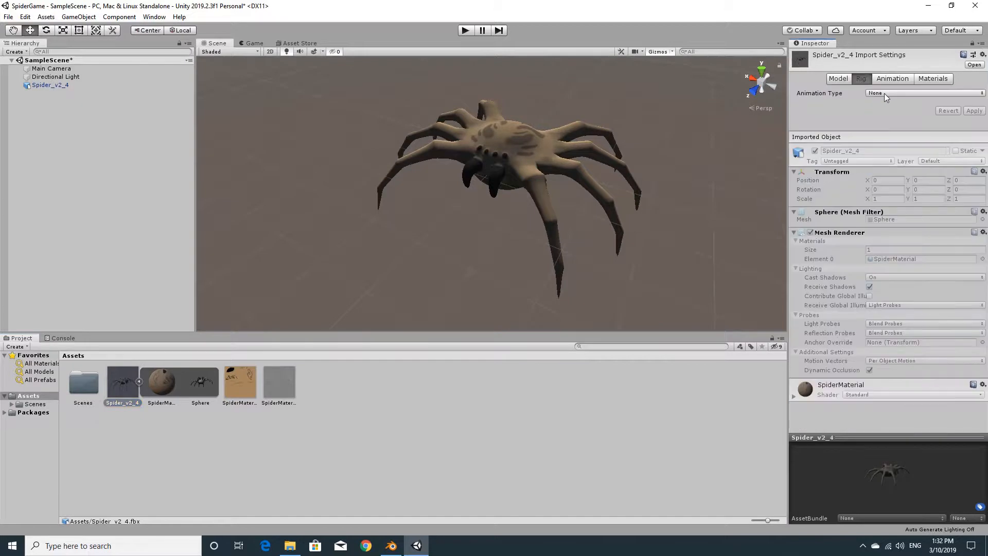
# - Turn off Import Animation for the Spider_v2_4 asset and extract its materials into the project's Assets folder
pyautogui.click(881, 81)
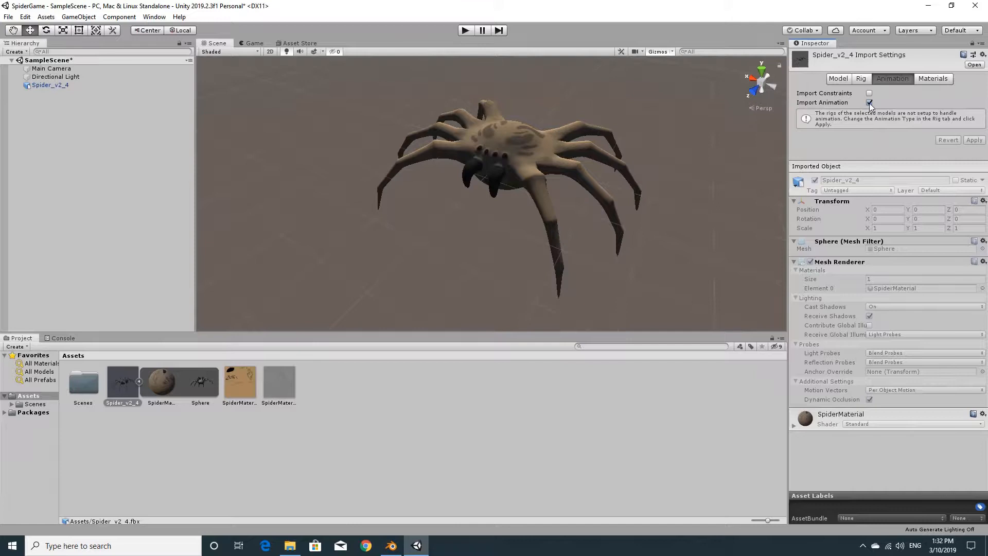
pyautogui.click(869, 102)
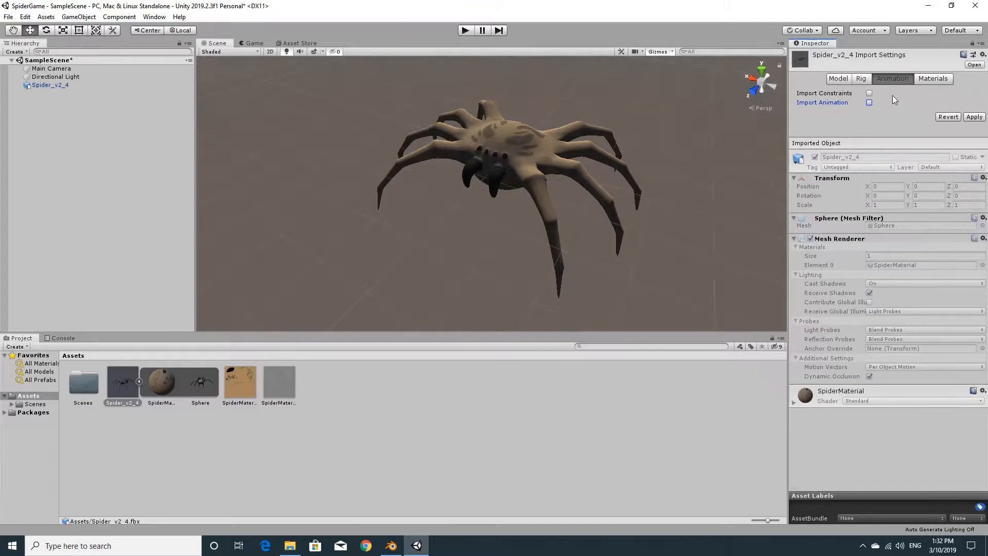
pyautogui.click(929, 79)
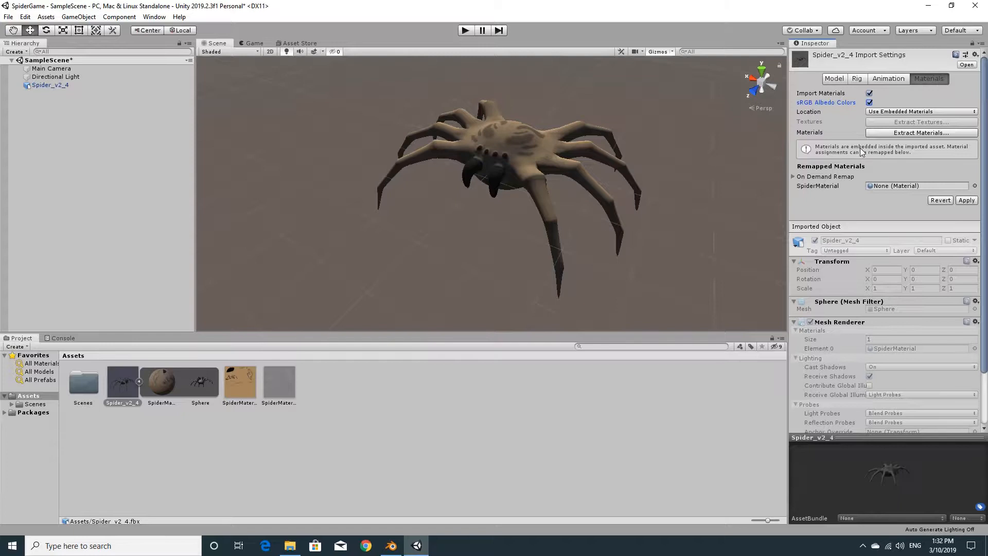
pyautogui.click(899, 132)
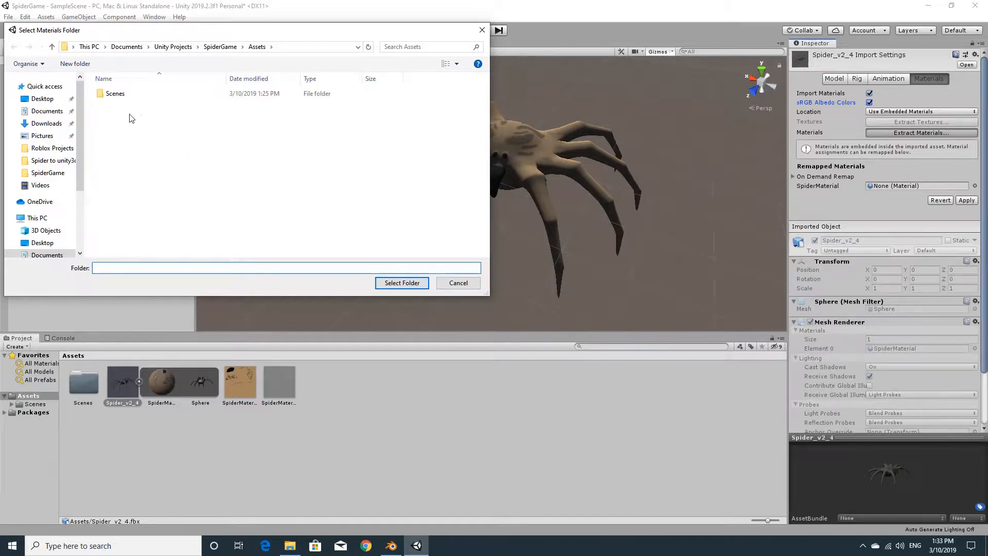
pyautogui.click(401, 283)
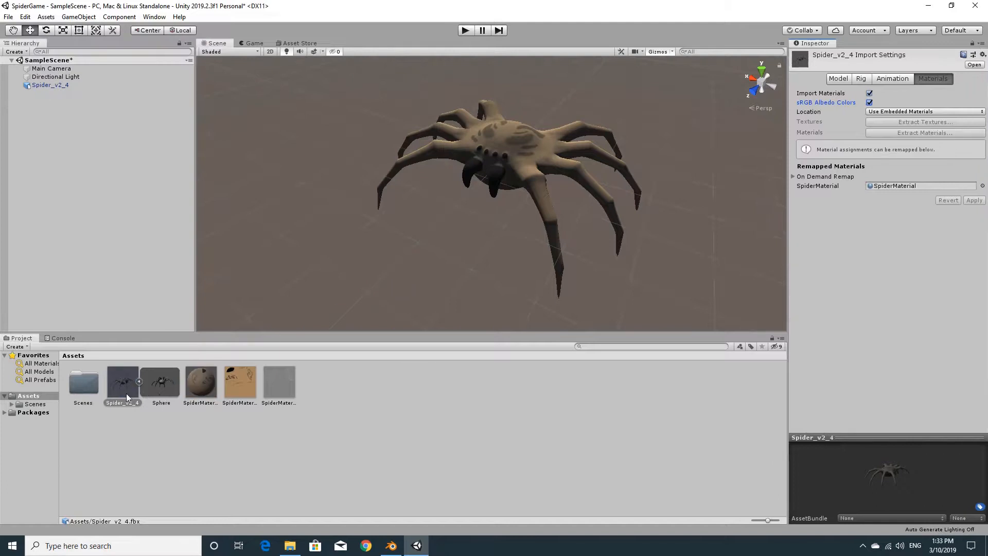
# - Inspect the extracted SpiderMaterial and the model's Sphere mesh in the project assets
pyautogui.click(202, 384)
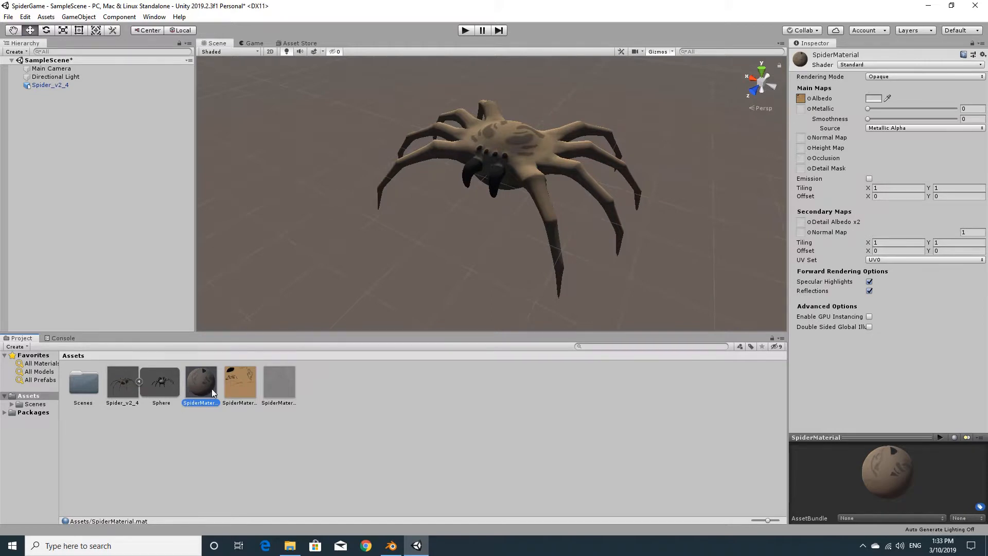
pyautogui.click(162, 389)
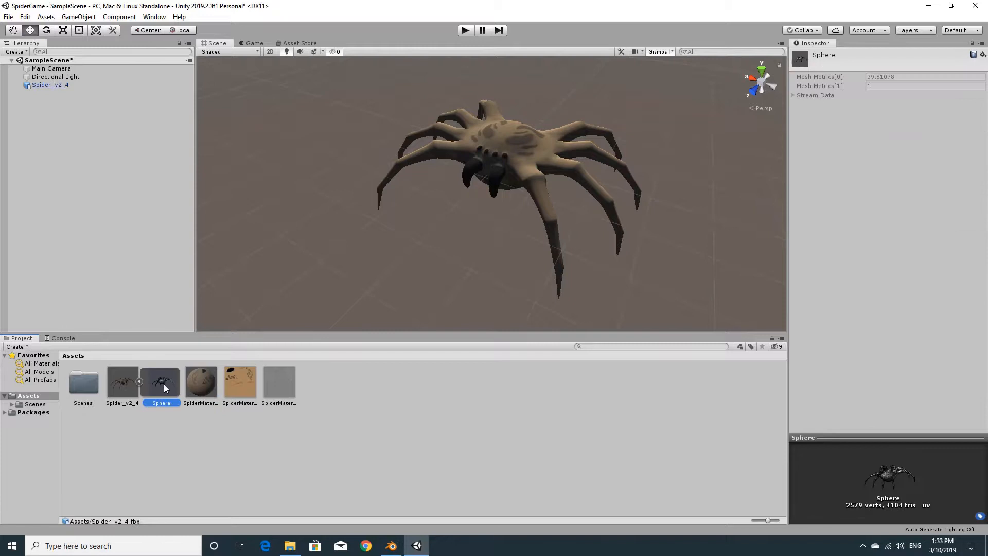
pyautogui.click(205, 390)
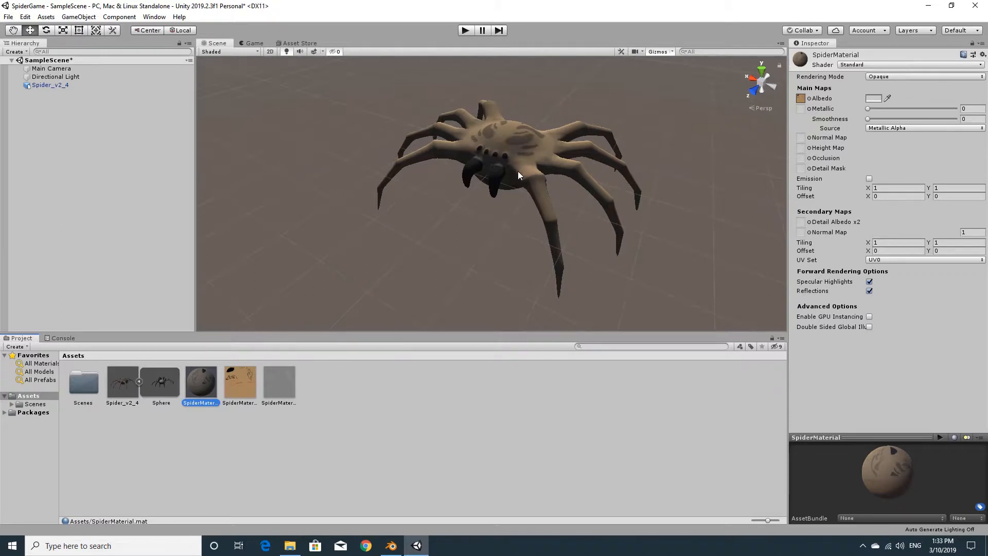
# - Set the SpiderMaterial Bump texture type to Normal map, created from grayscale with Smooth filtering, and apply the import settings
pyautogui.click(283, 378)
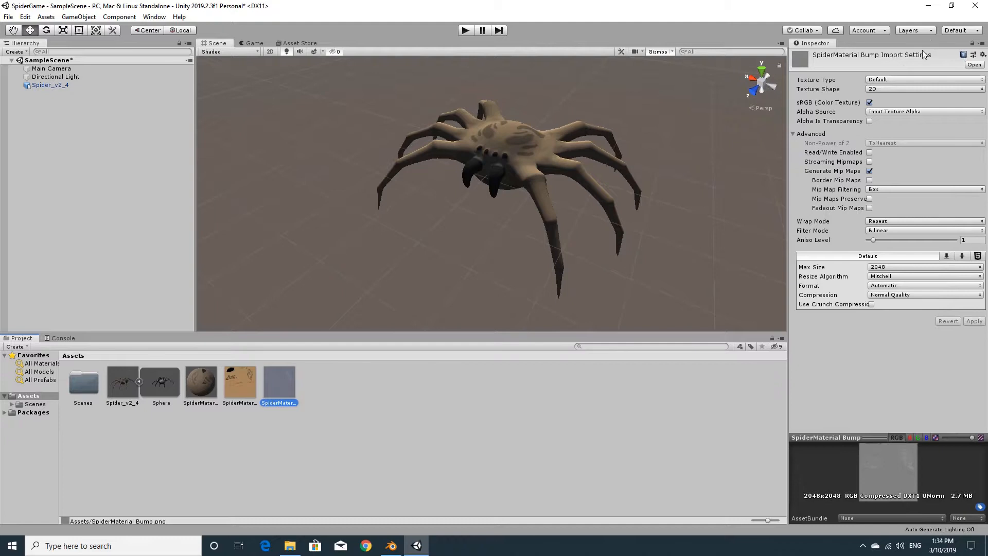
pyautogui.click(886, 80)
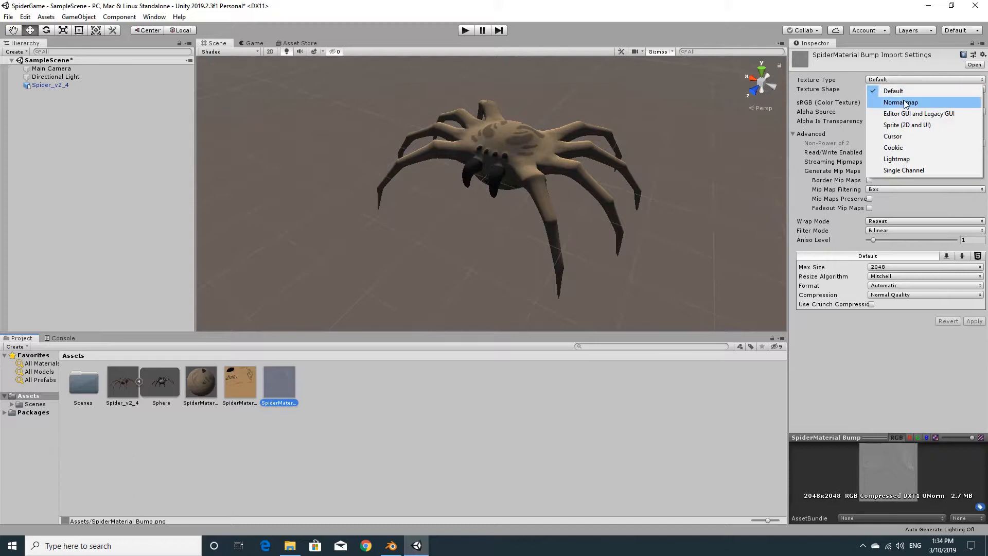
pyautogui.click(923, 102)
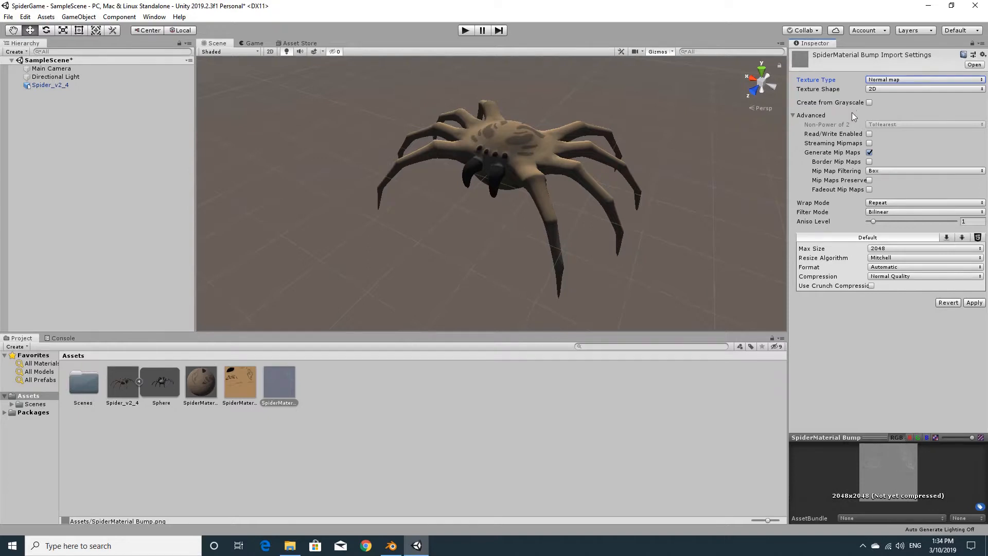
pyautogui.click(869, 103)
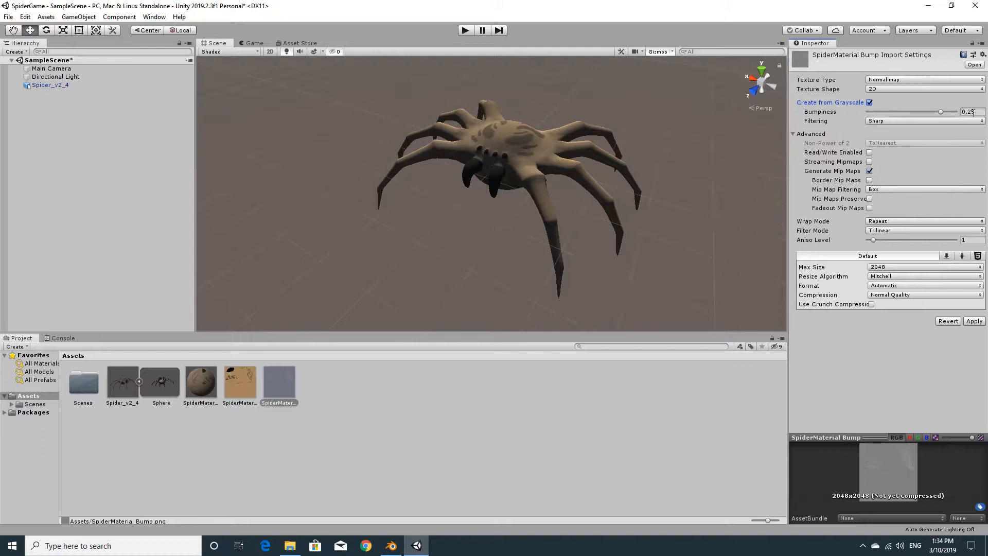
pyautogui.click(890, 121)
pyautogui.click(889, 144)
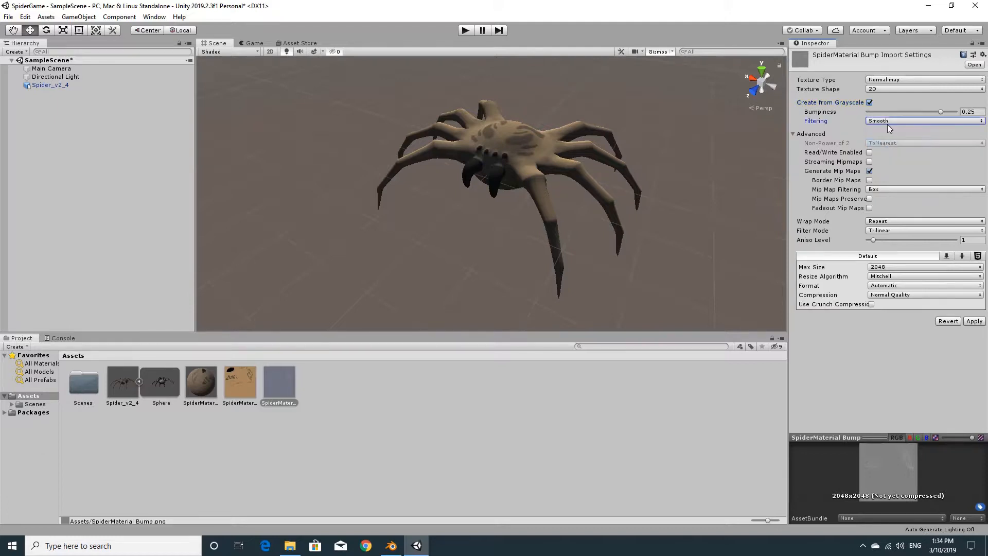
pyautogui.click(973, 322)
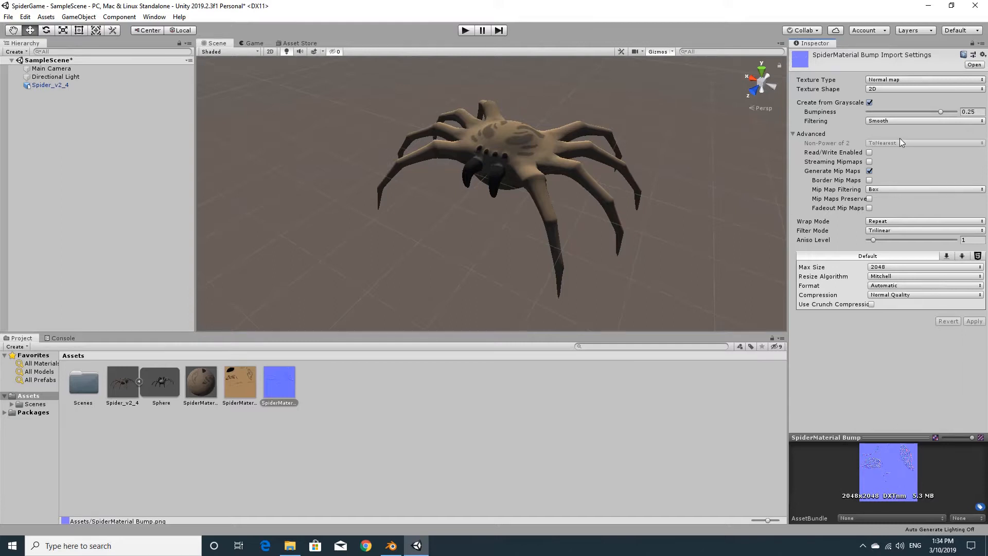
# - Lower the bump texture's bumpiness, apply it, and assign the texture as the Normal Map of SpiderMaterial
pyautogui.moveTo(939, 112); pyautogui.dragTo(903, 113)
pyautogui.click(973, 321)
pyautogui.click(208, 385)
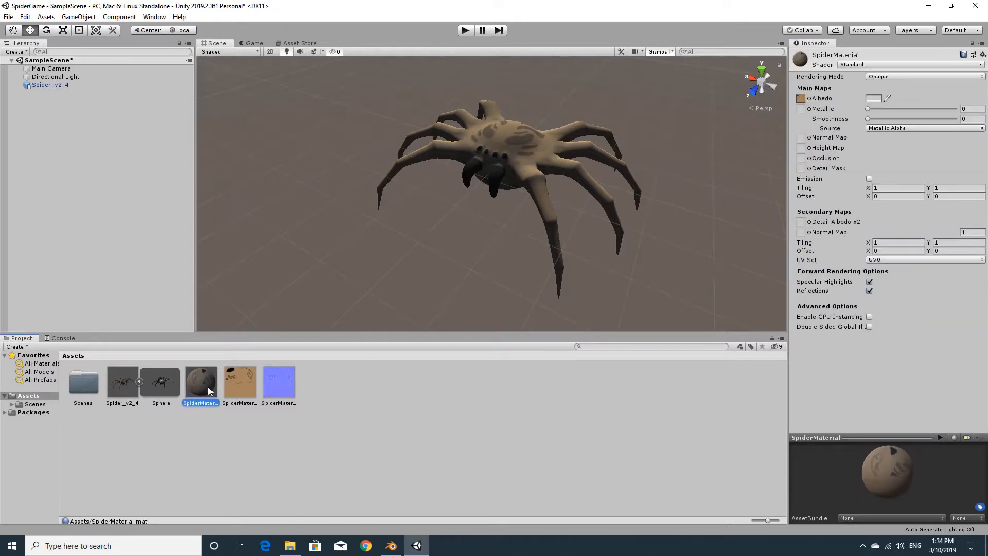
pyautogui.moveTo(284, 392); pyautogui.dragTo(801, 139)
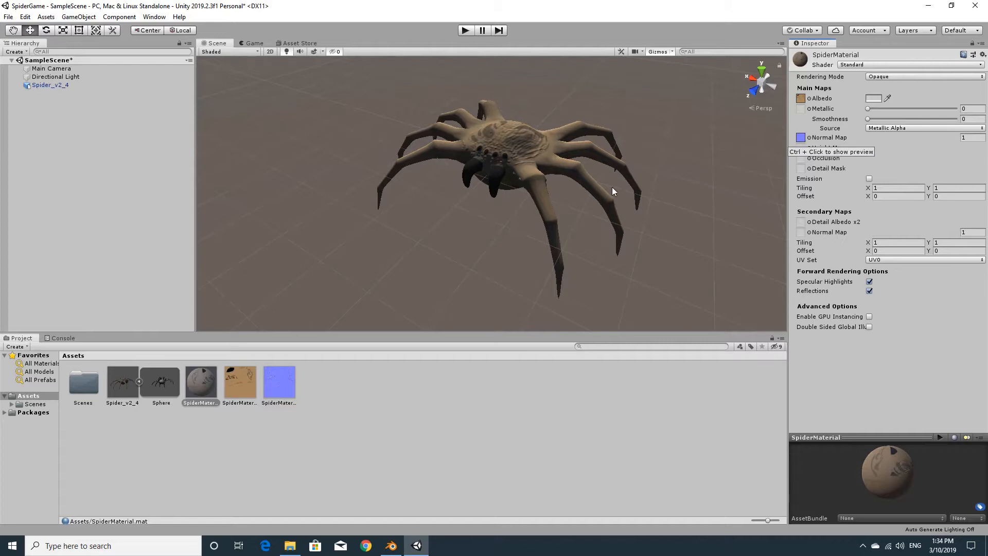
# - Examine the normal-mapped surface of the spider in the scene from closer up and different angles
pyautogui.press('w')
pyautogui.moveTo(501, 206); pyautogui.dragTo(485, 158, button='right')
pyautogui.press('s')
pyautogui.press('w')
pyautogui.press('q')
pyautogui.press('e')
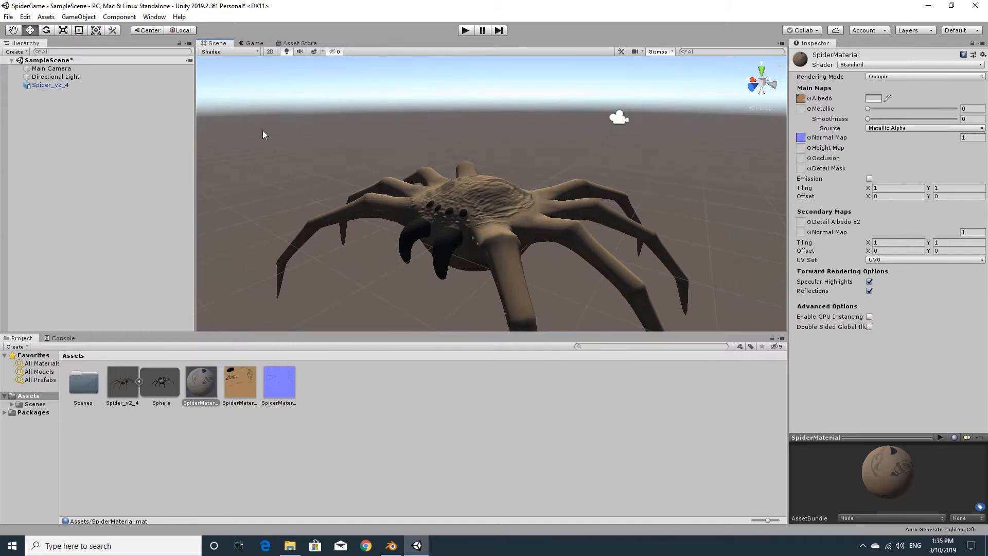
pyautogui.moveTo(501, 234); pyautogui.dragTo(508, 234, button='right')
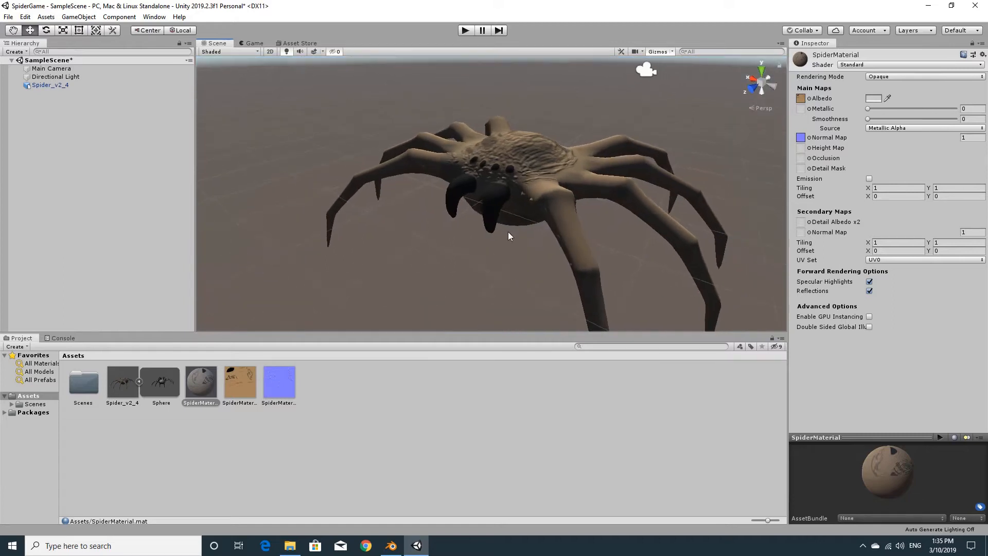
# - Open the Lighting settings window and dock it as a tab beside the Inspector
pyautogui.click(147, 21)
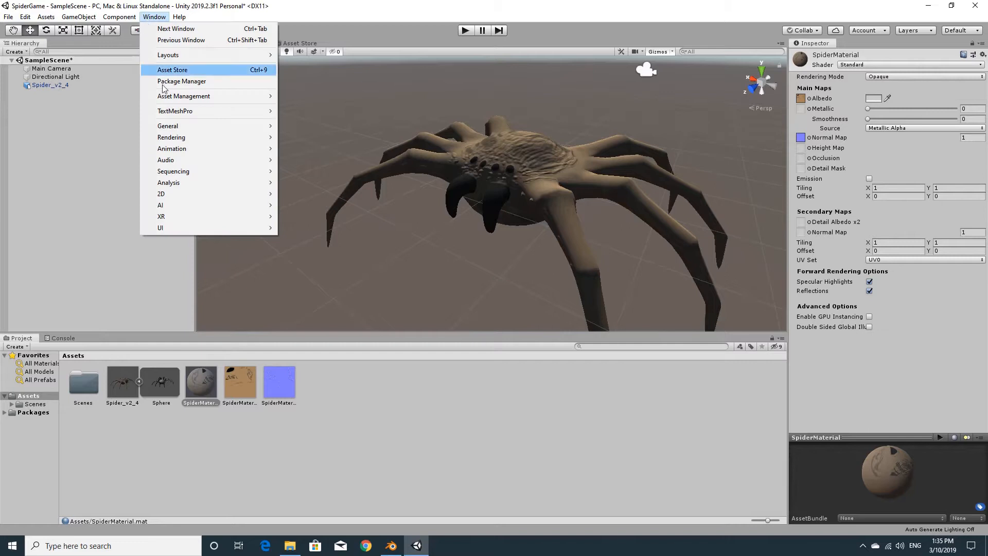
pyautogui.moveTo(181, 140)
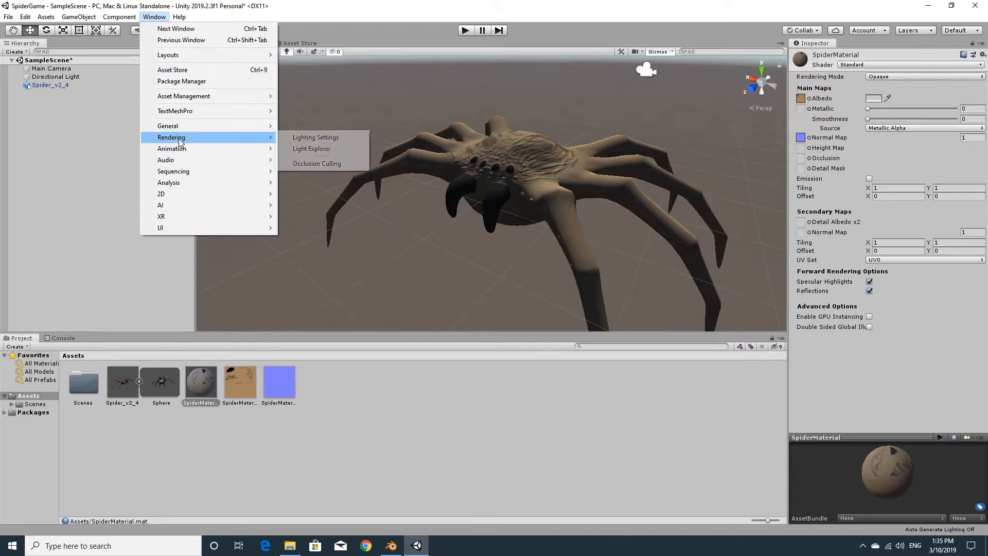
pyautogui.click(308, 140)
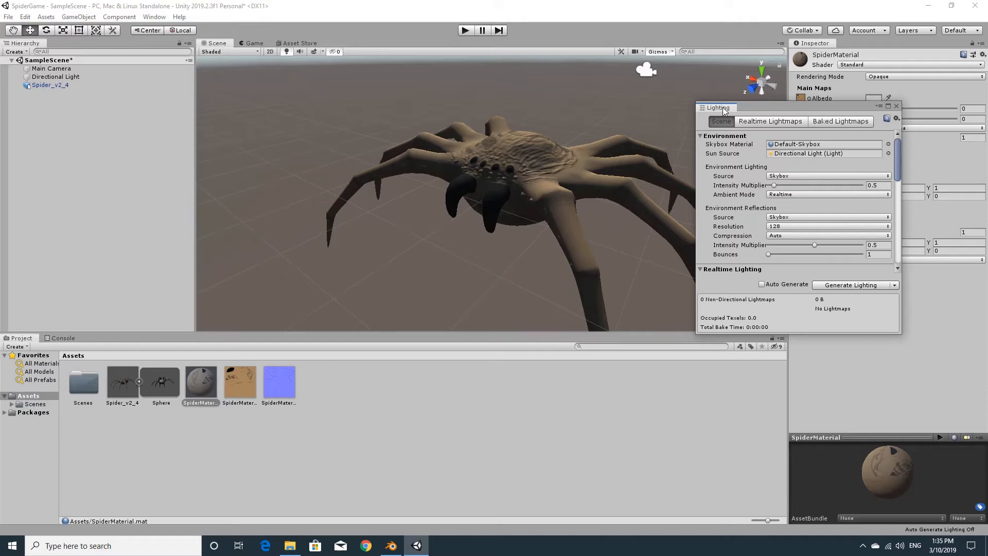
pyautogui.moveTo(722, 109); pyautogui.dragTo(858, 49)
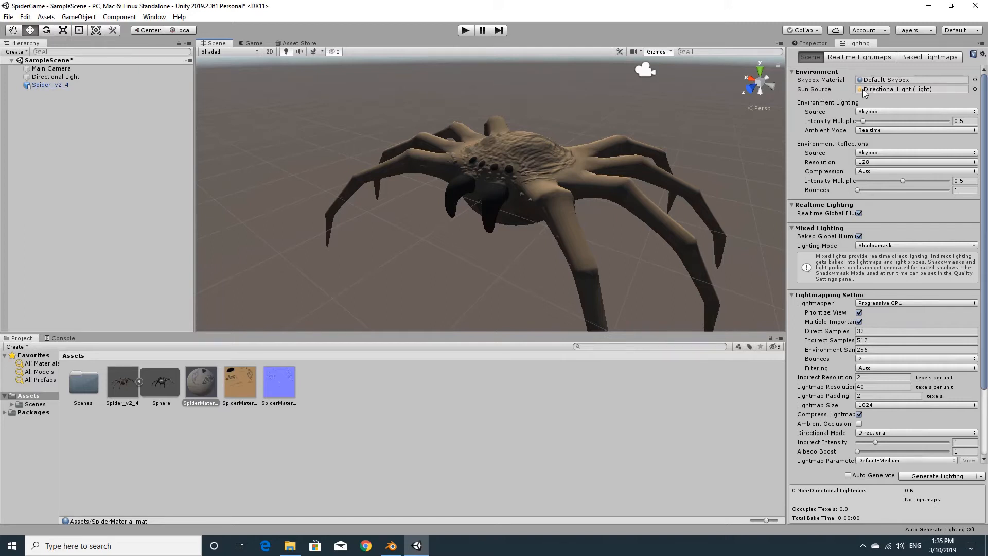
# - Assign the Directional Light as Sun Source and set the Environment Lighting intensity multiplier to 1
pyautogui.moveTo(55, 77); pyautogui.dragTo(869, 91)
pyautogui.click(965, 122)
pyautogui.write('1')
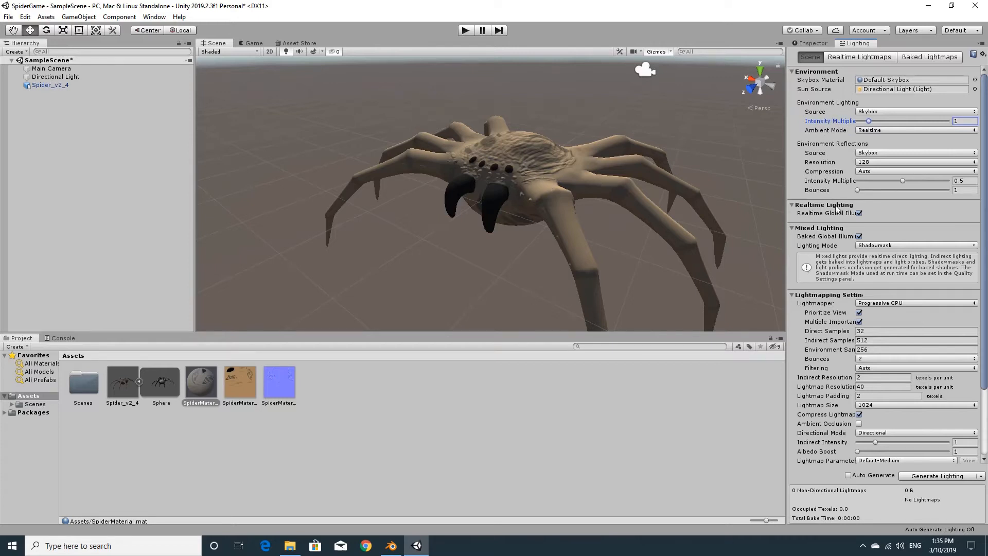
# - Generate the scene's lighting manually, leaving Auto Generate off
pyautogui.scroll(-3, 831, 263)
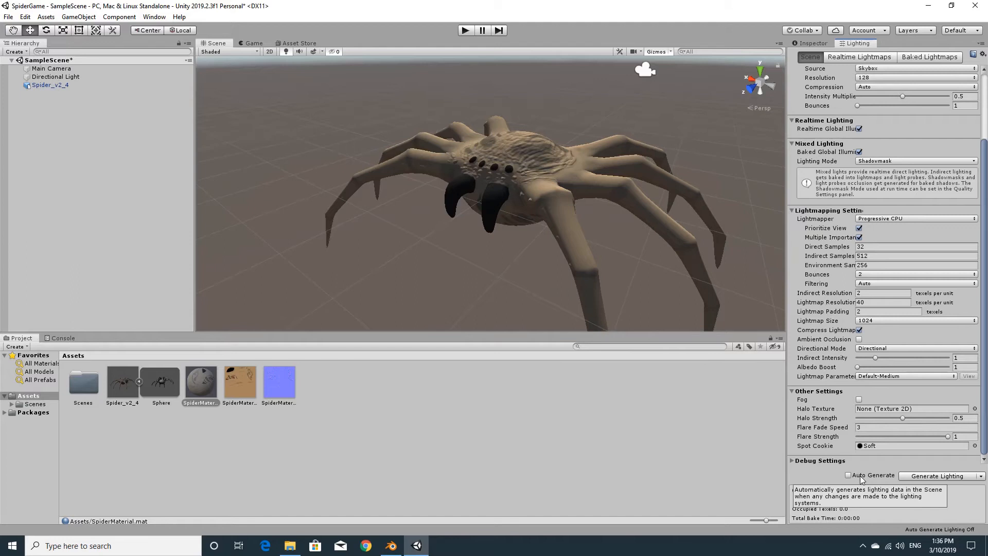
pyautogui.click(919, 476)
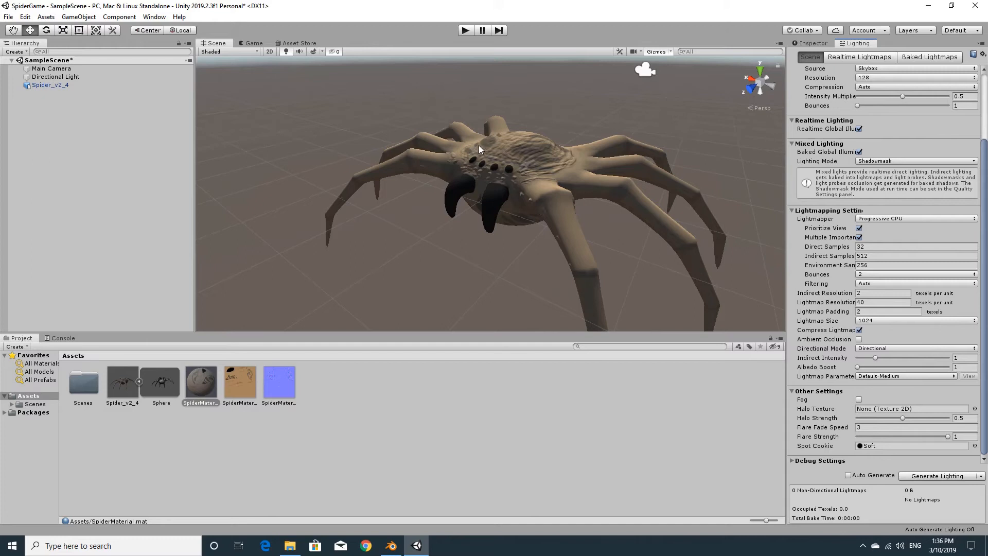
# - Select the Directional Light in the scene and examine how the spider is lit from different distances and angles
pyautogui.press('w')
pyautogui.moveTo(530, 225); pyautogui.dragTo(601, 147, button='right')
pyautogui.press('s')
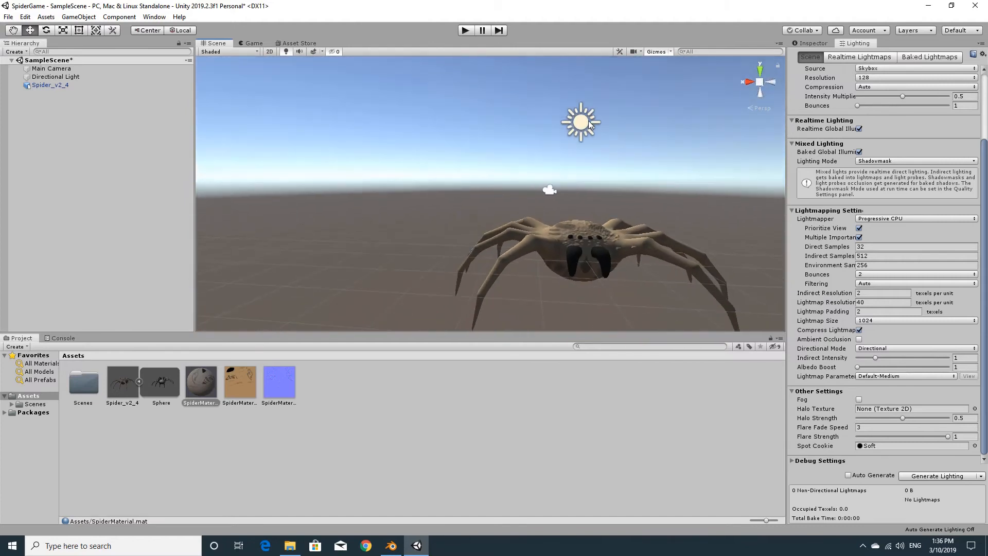
pyautogui.click(587, 122)
pyautogui.moveTo(580, 228); pyautogui.dragTo(513, 274, button='right')
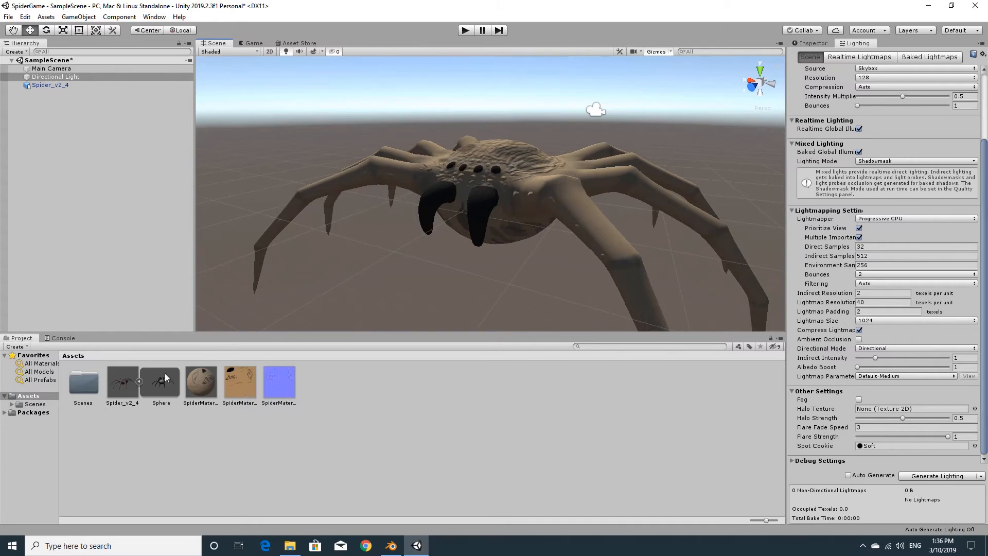
pyautogui.press('s')
pyautogui.moveTo(359, 267); pyautogui.dragTo(360, 278, button='right')
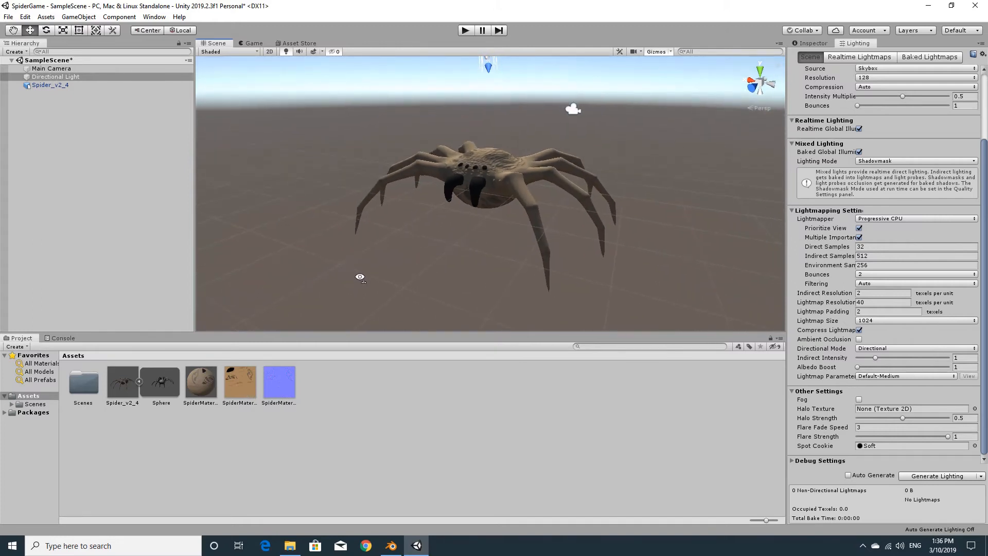